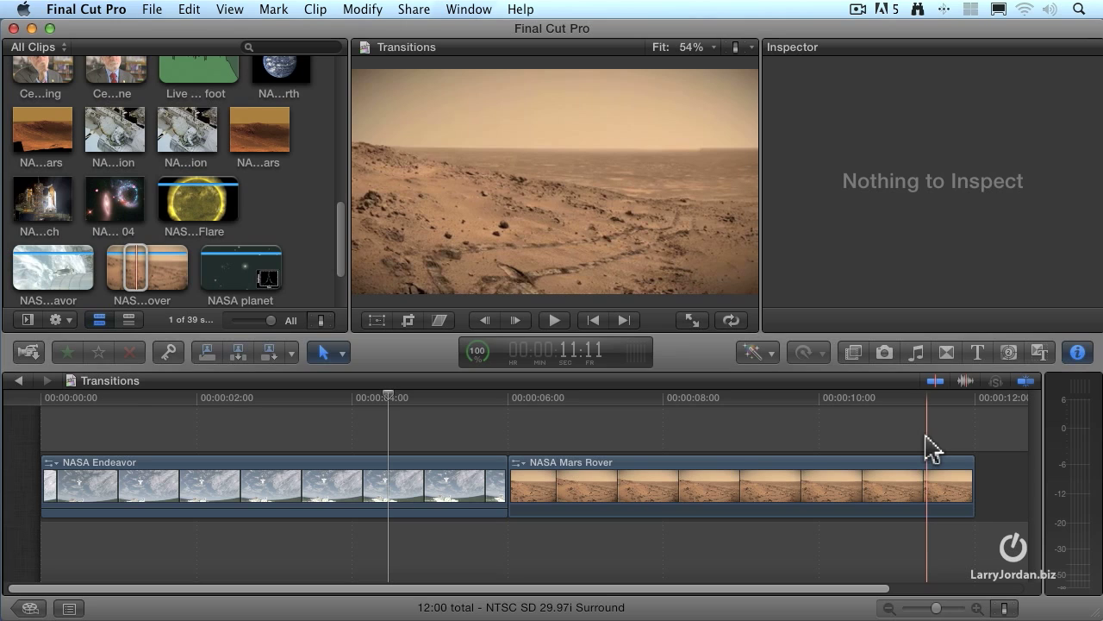
click(509, 495)
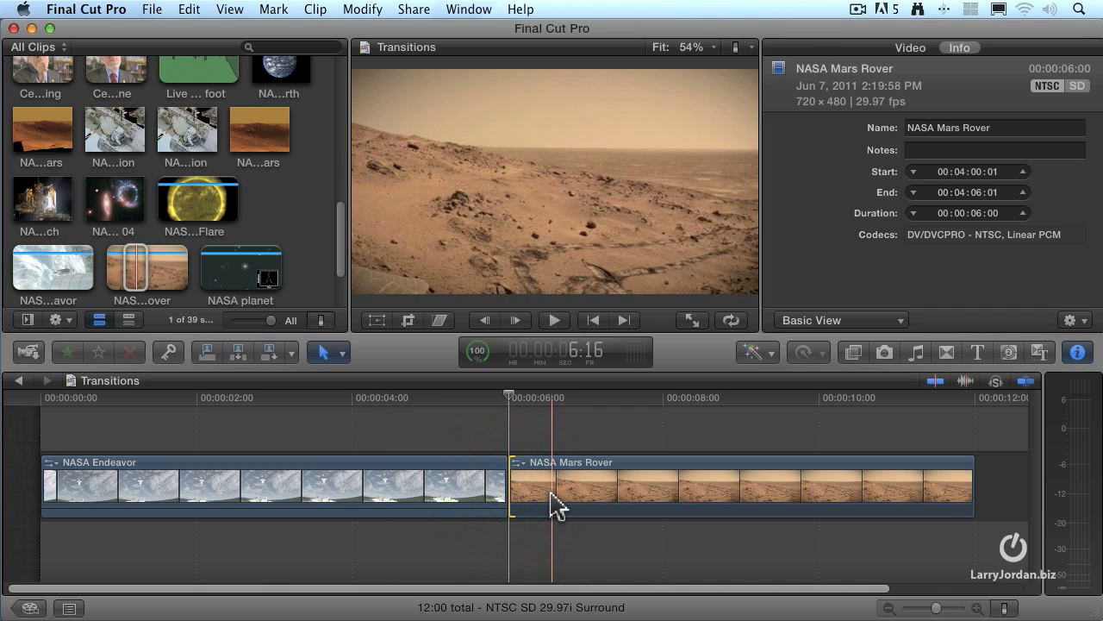
key(super+t)
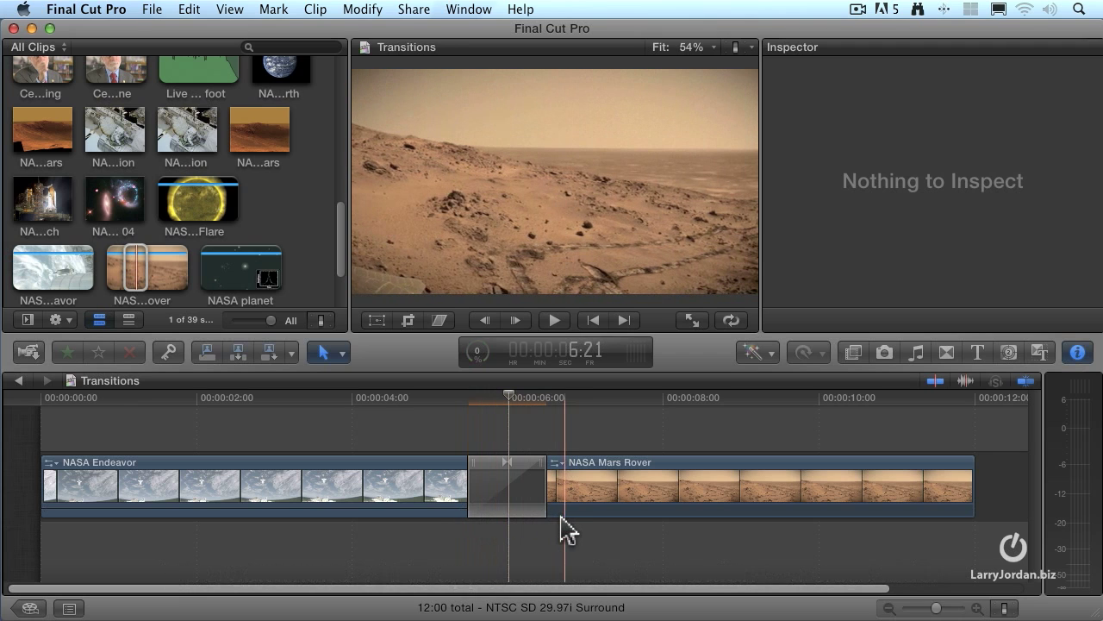
key(super+z)
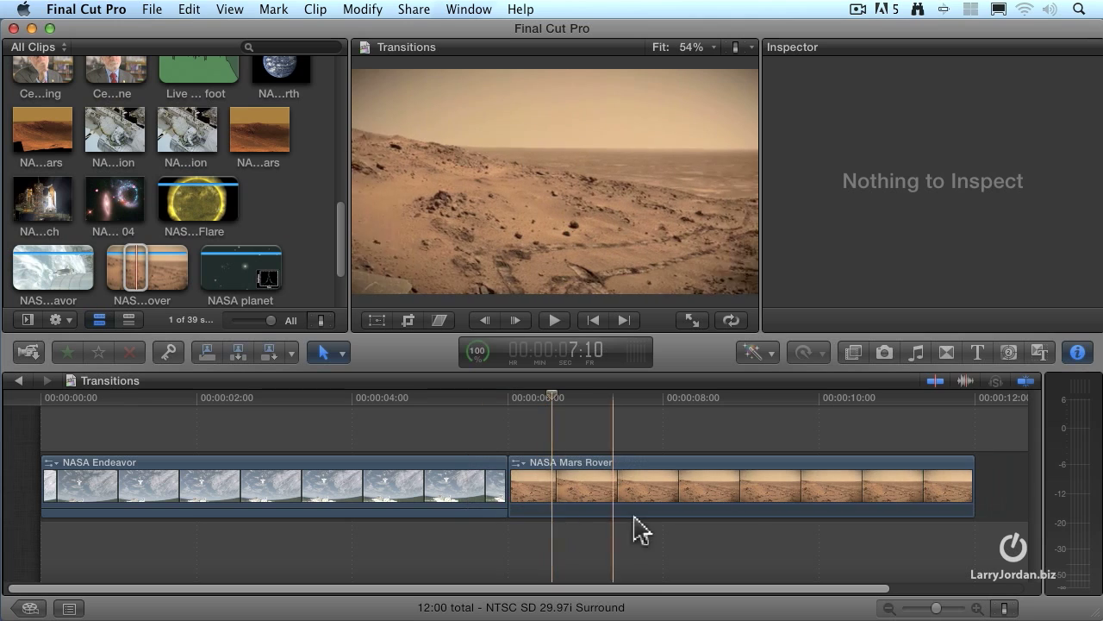
click(747, 504)
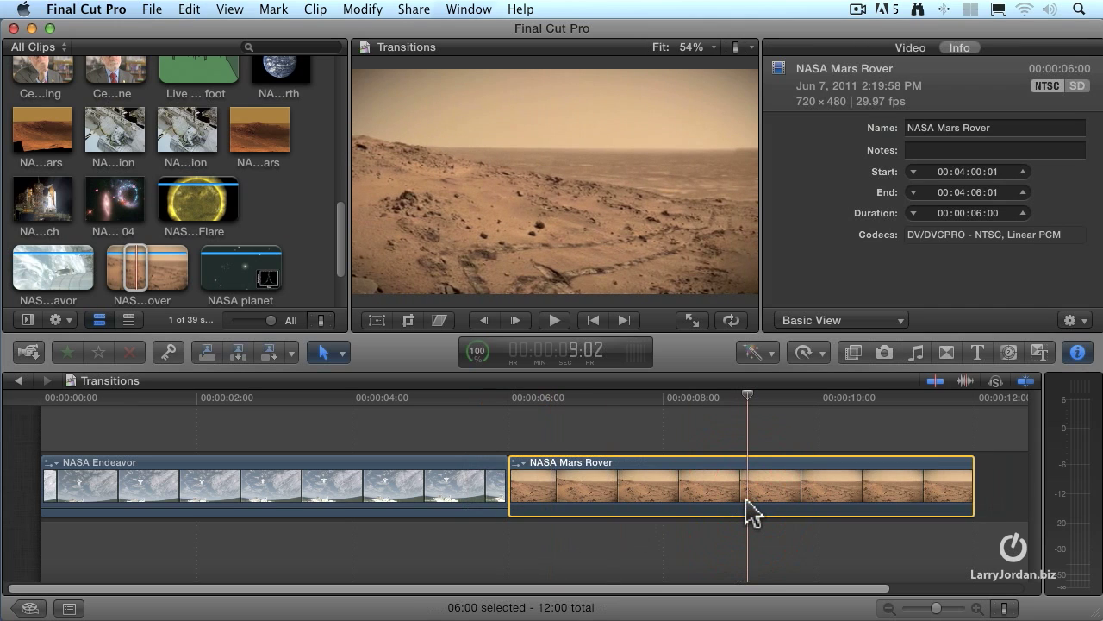
key(super+t)
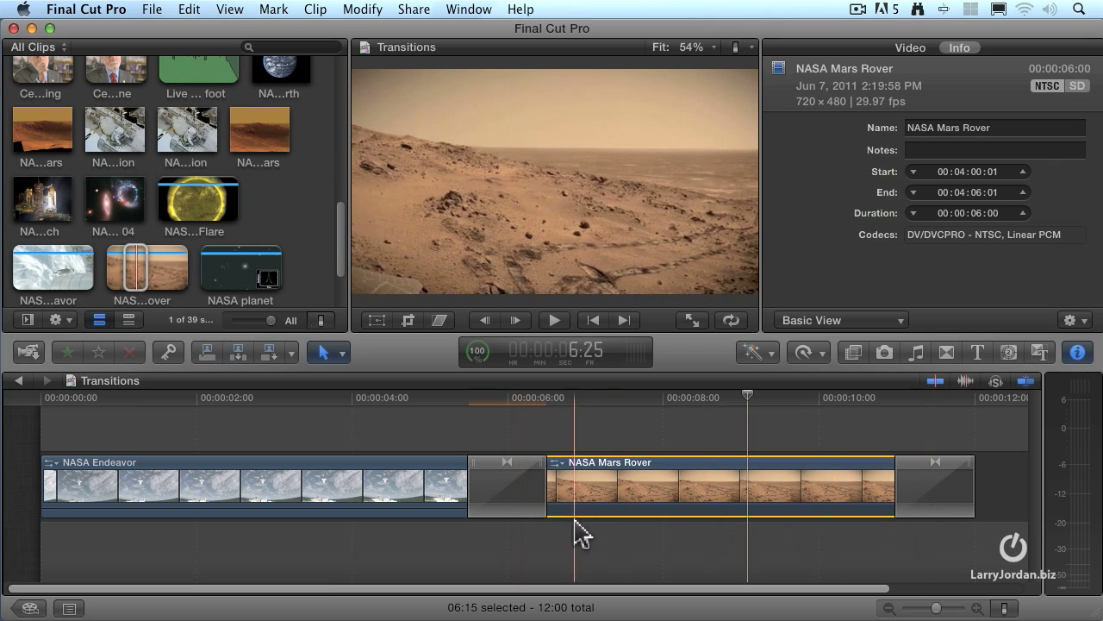
click(599, 532)
key(super+z)
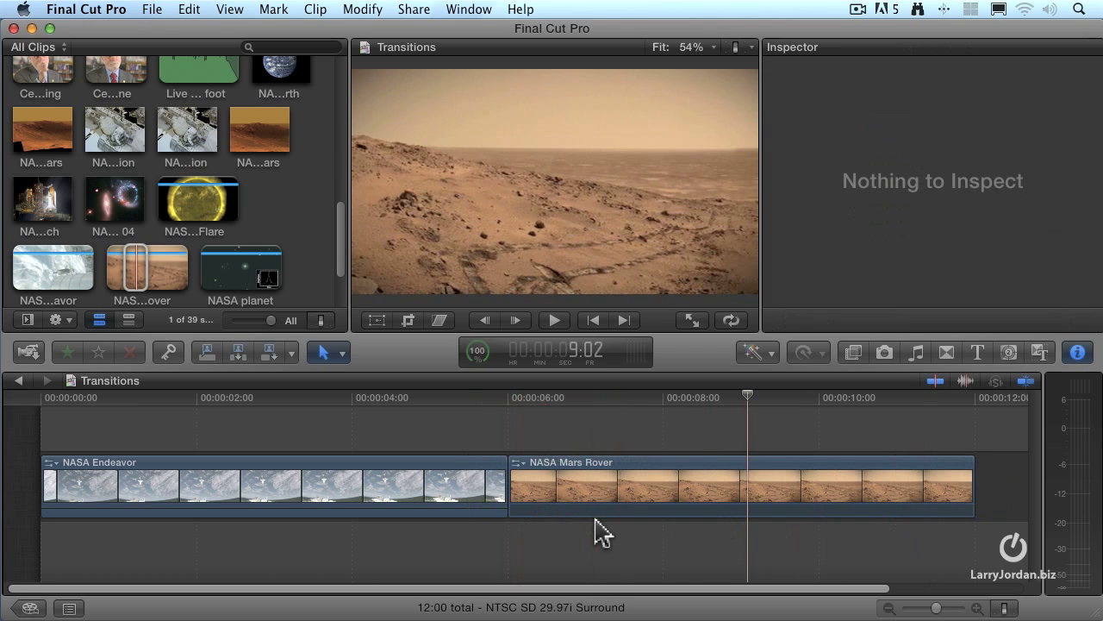
drag(471, 522, 537, 509)
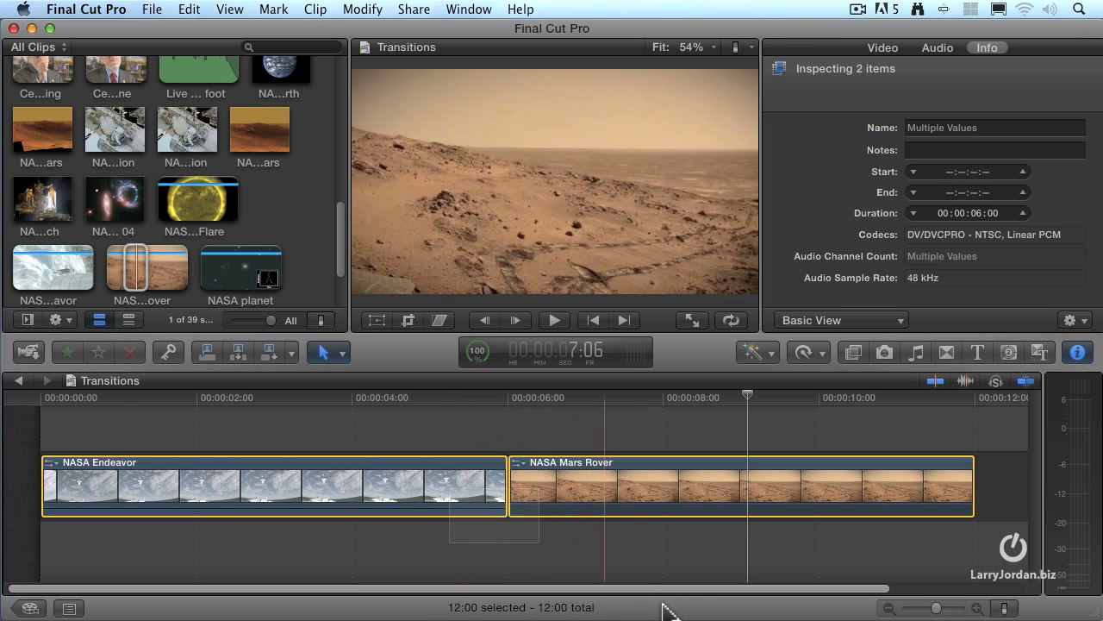
key(super+t)
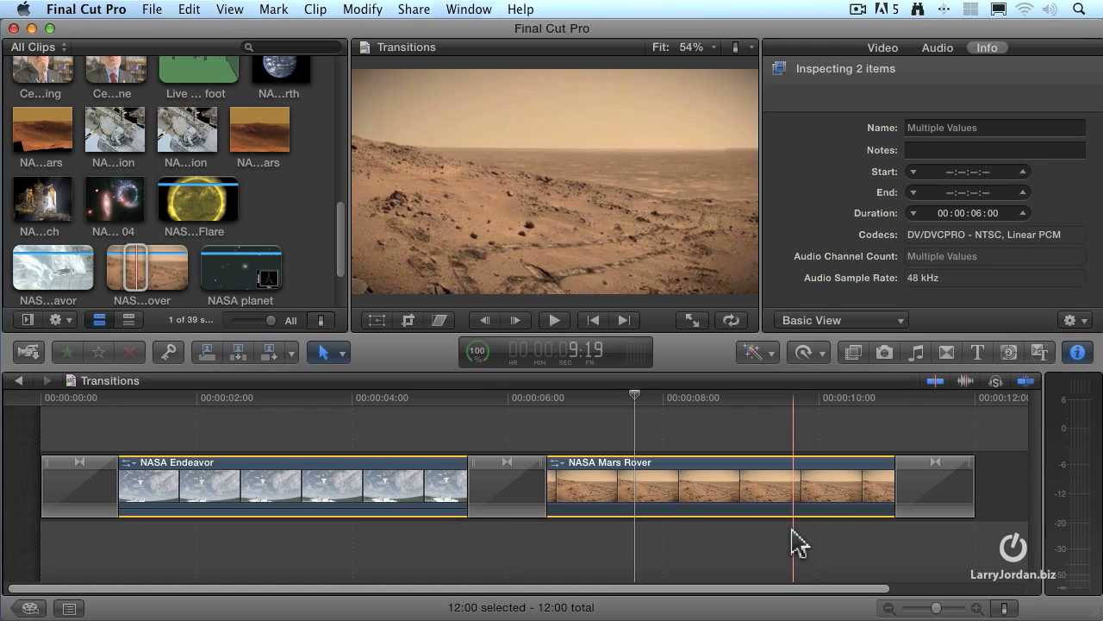
key(Delete)
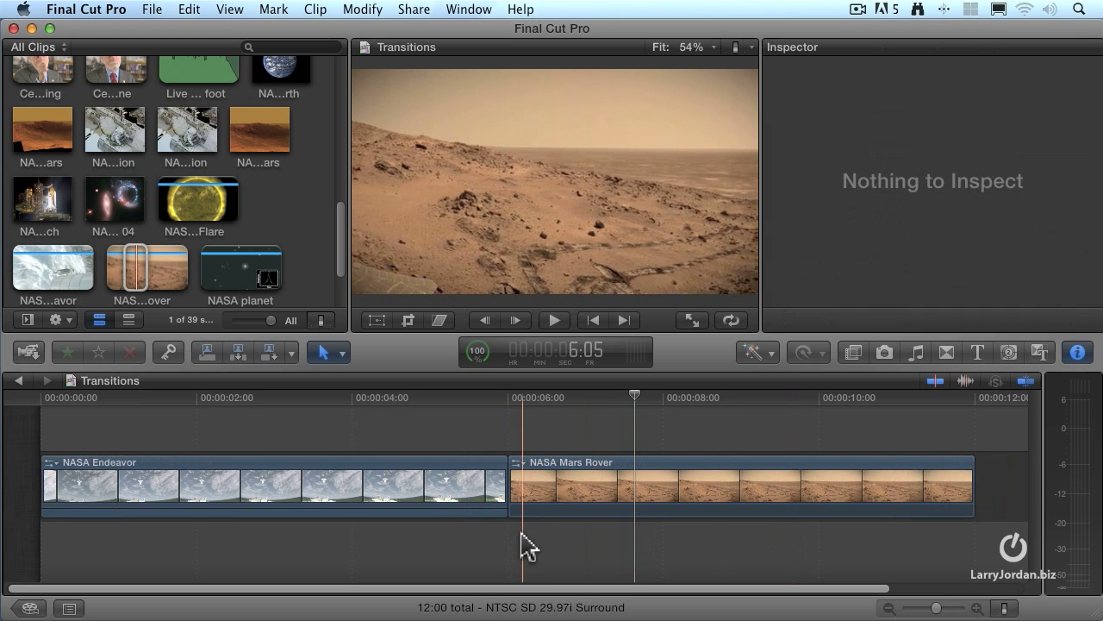
click(513, 491)
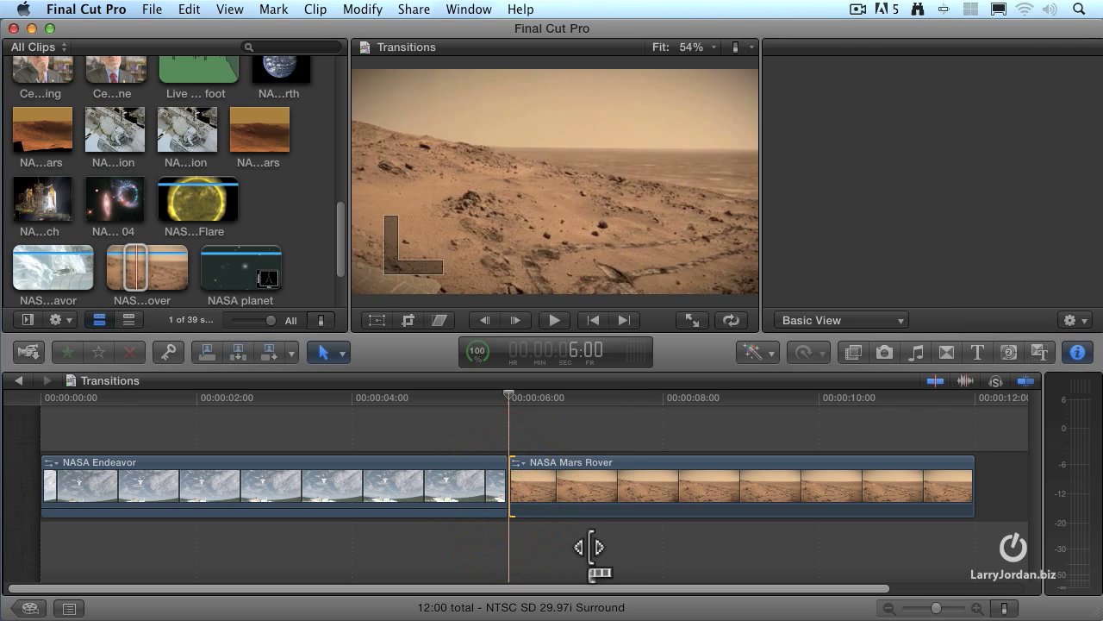
Step: Add the default Cross Dissolve at the NASA Endeavor–Mars Rover edit and trim its length
key(super+t)
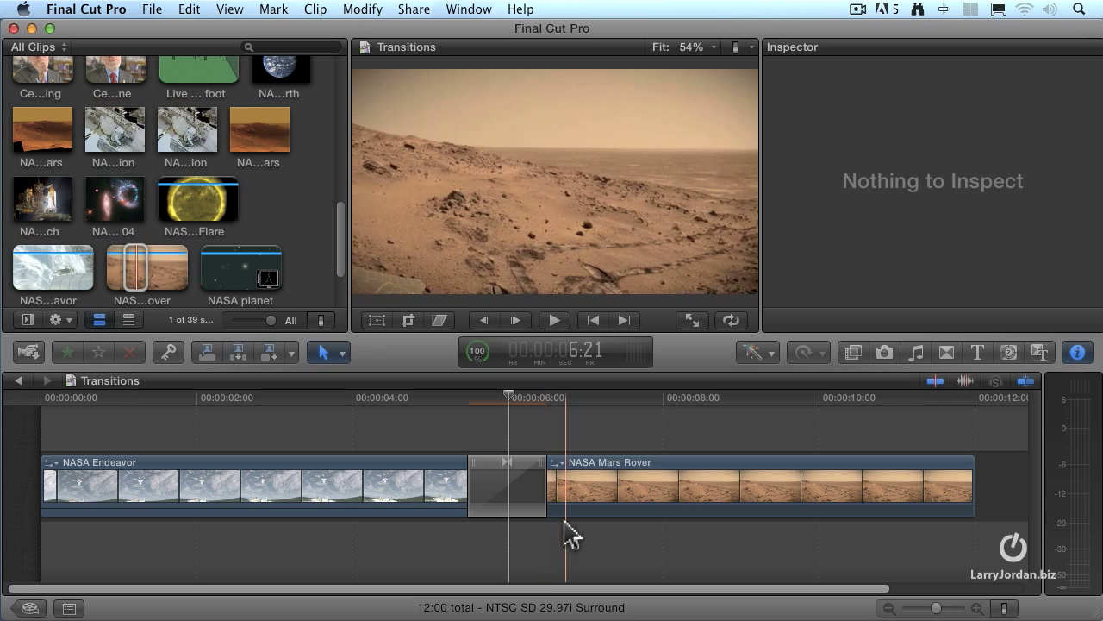
click(548, 492)
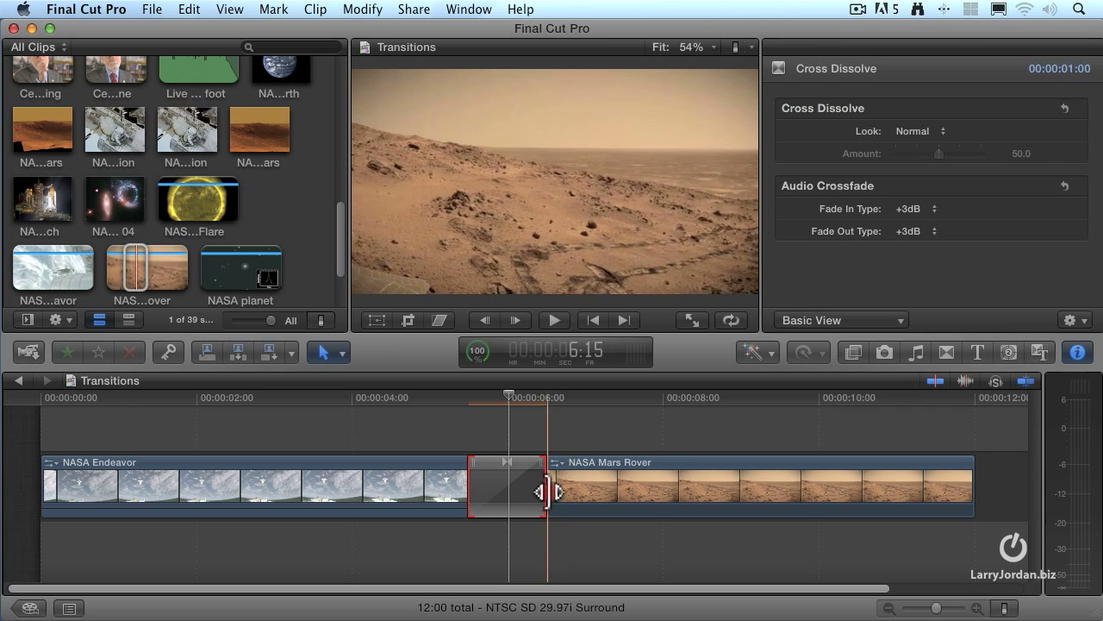
drag(547, 492, 522, 491)
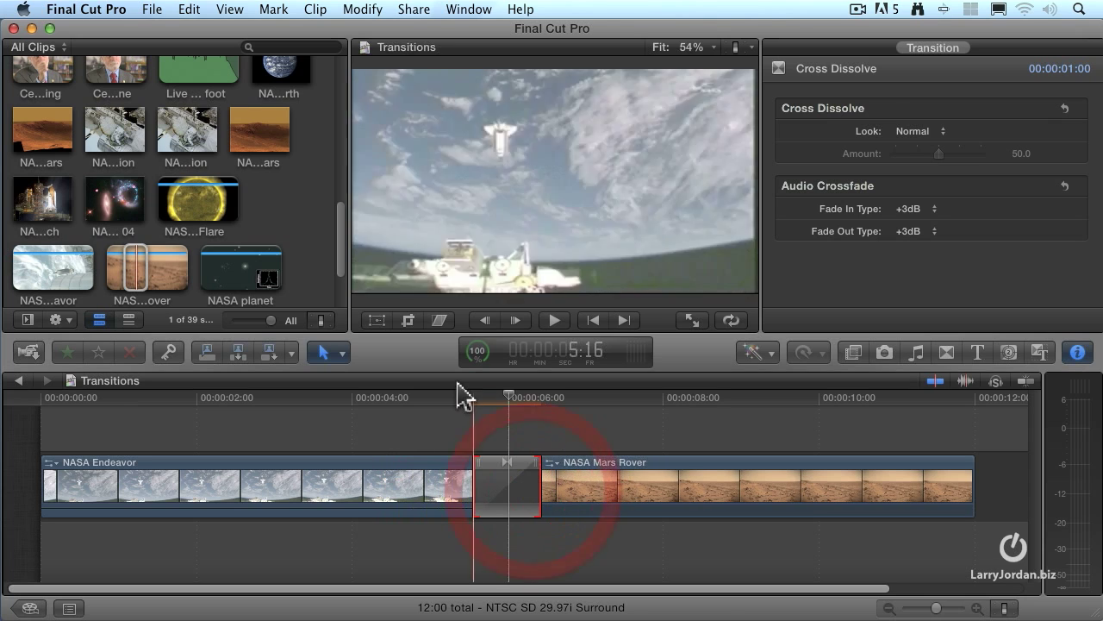
Step: Play back the cross dissolve from just before the edit, then reselect the transition
click(458, 399)
key(space)
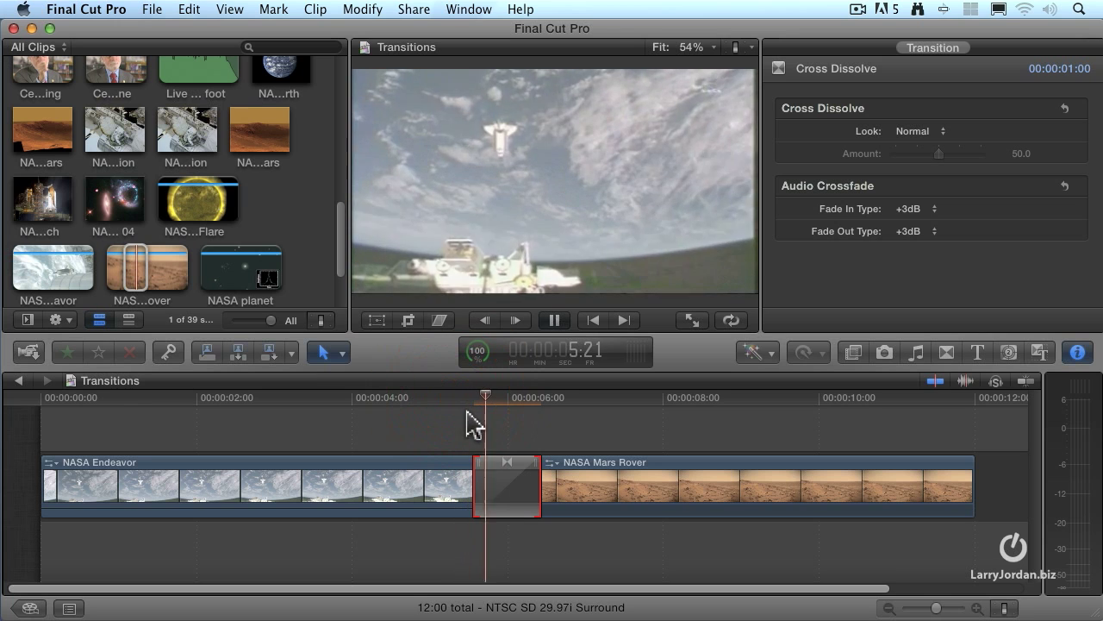
click(459, 413)
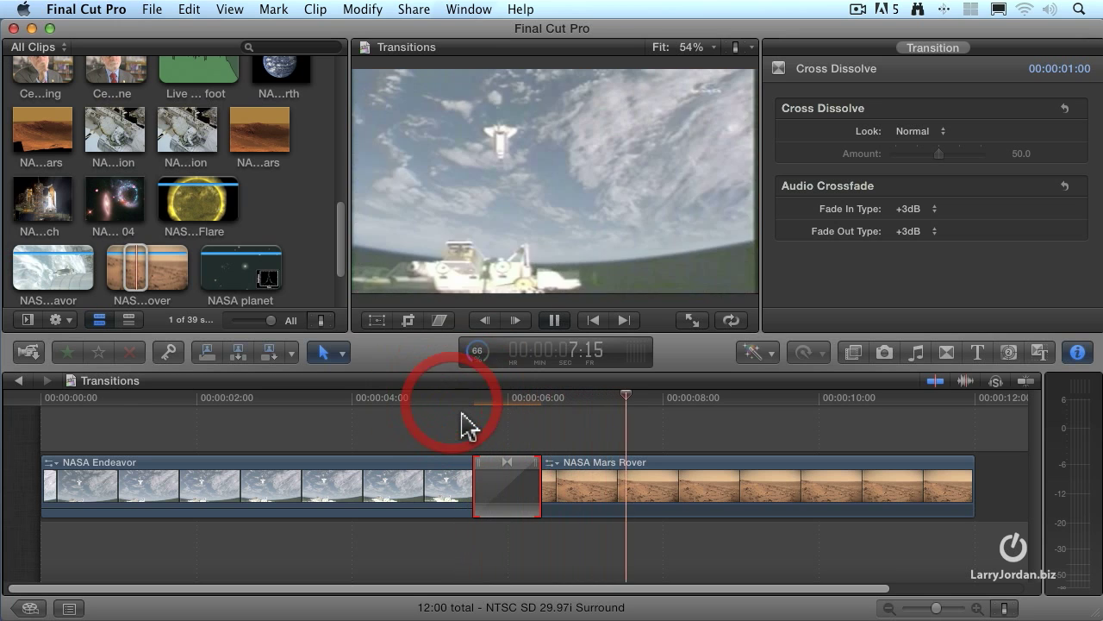
key(space)
scroll(506, 414, right, 1)
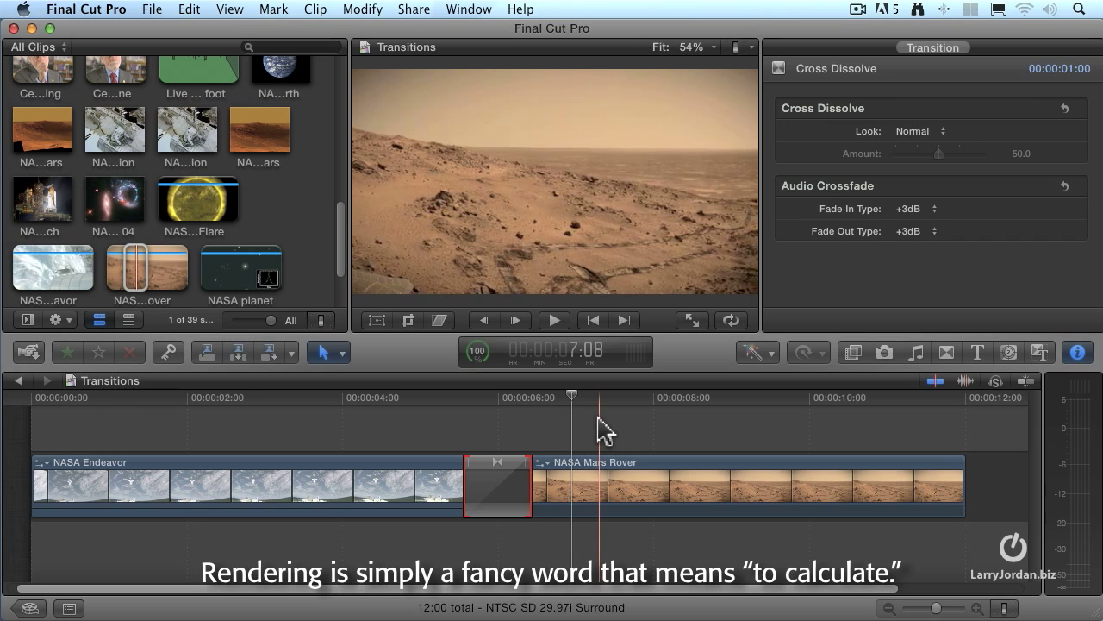
click(492, 495)
Step: Delete the cross dissolve, re-add one with Command-T, adjust its duration, then delete it again
key(Delete)
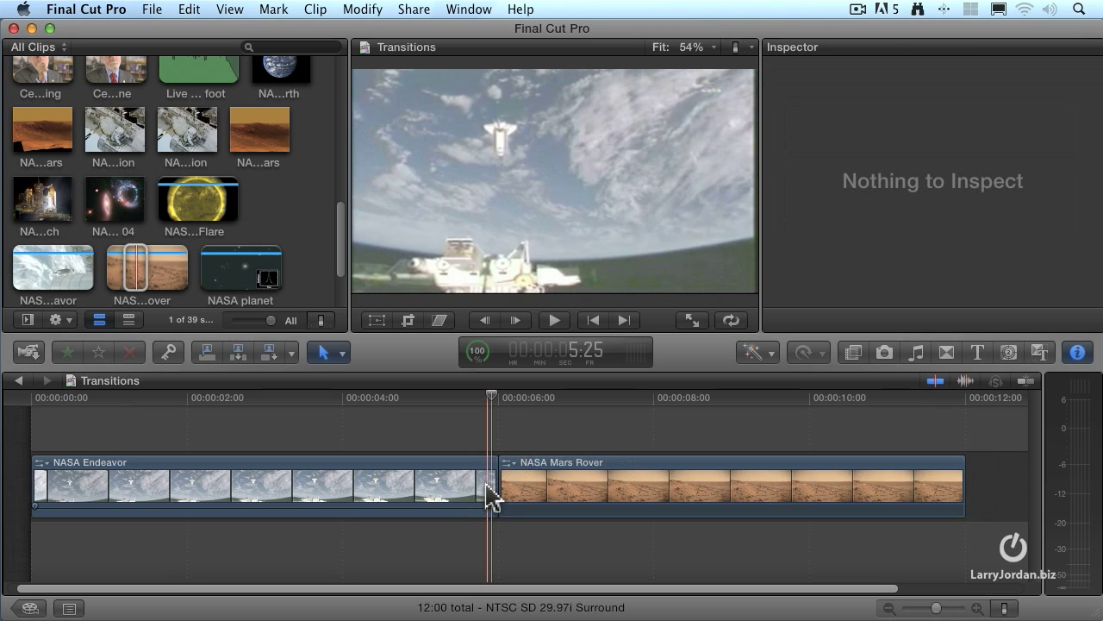
click(495, 496)
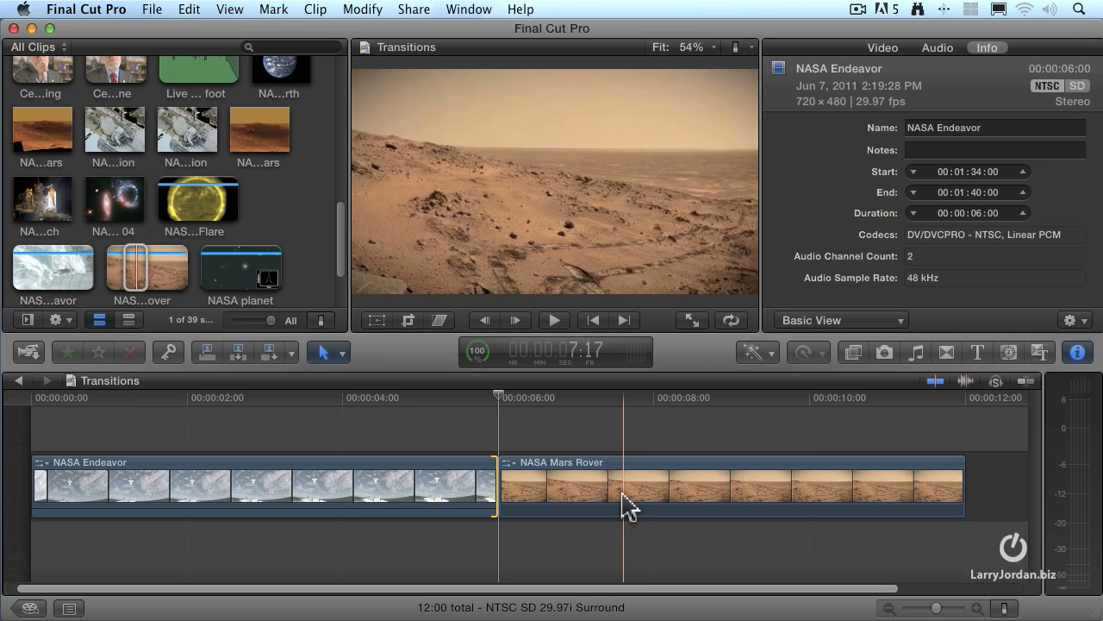
key(super+t)
mouse_move(535, 492)
mouse_down()
mouse_move(558, 487)
mouse_move(508, 488)
mouse_move(535, 492)
mouse_up()
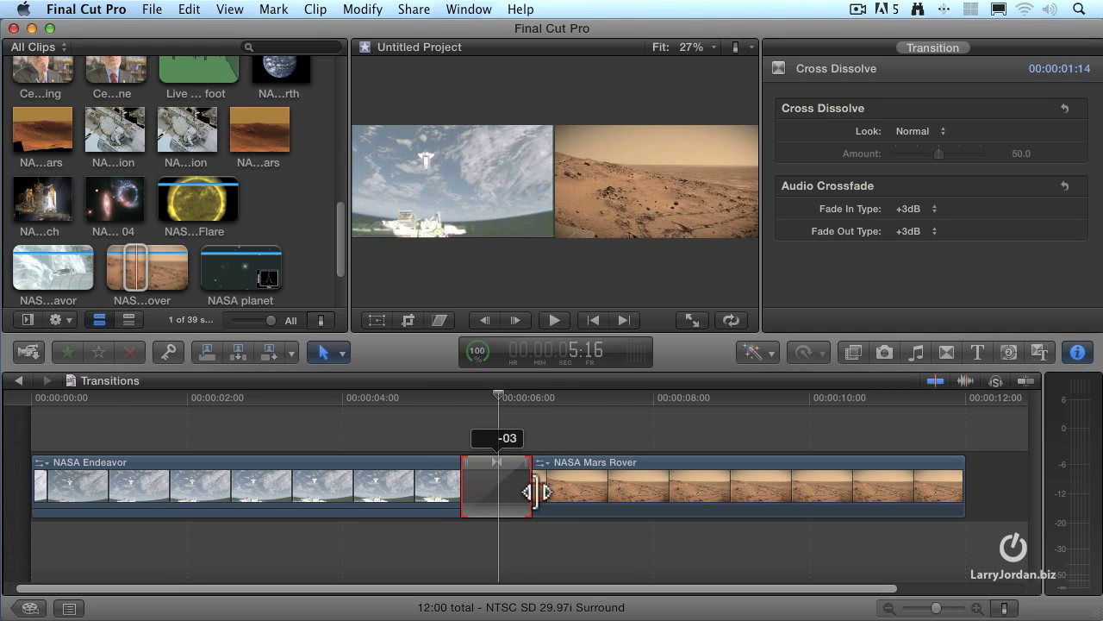
click(514, 500)
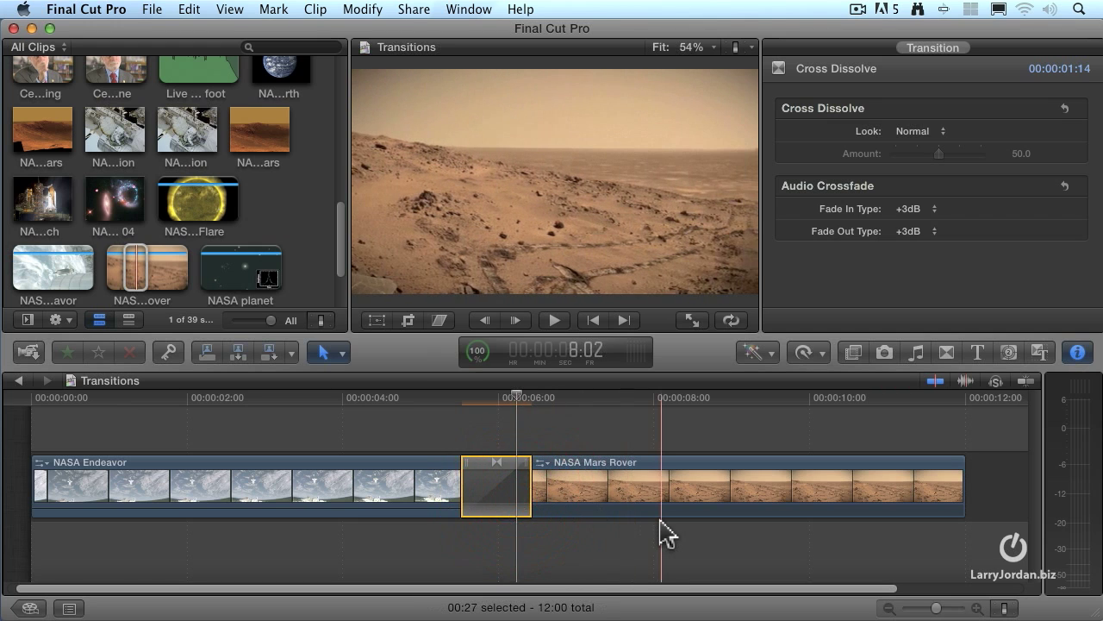
key(Delete)
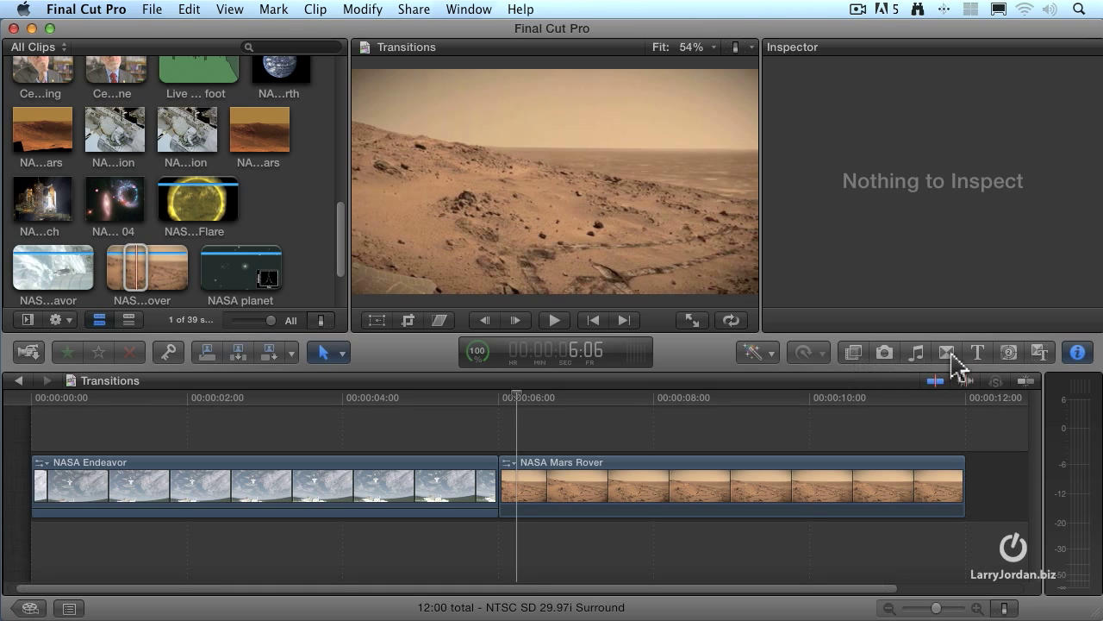
Step: Browse the Blurs, Lights, Objects, Opacity, Stylized and Wipes transition categories
click(950, 354)
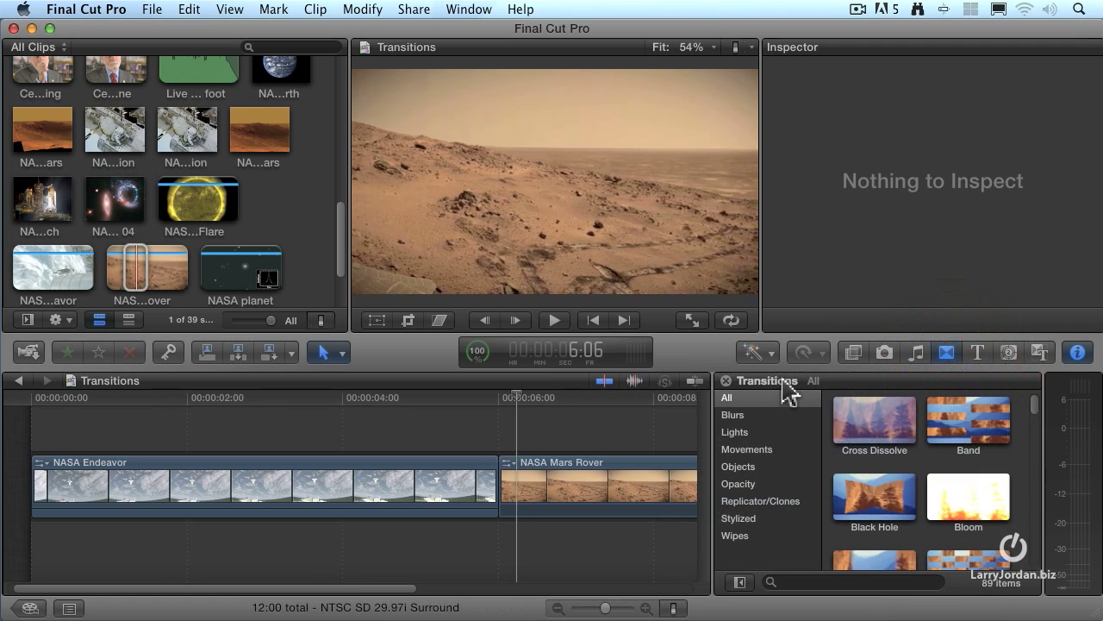
click(755, 418)
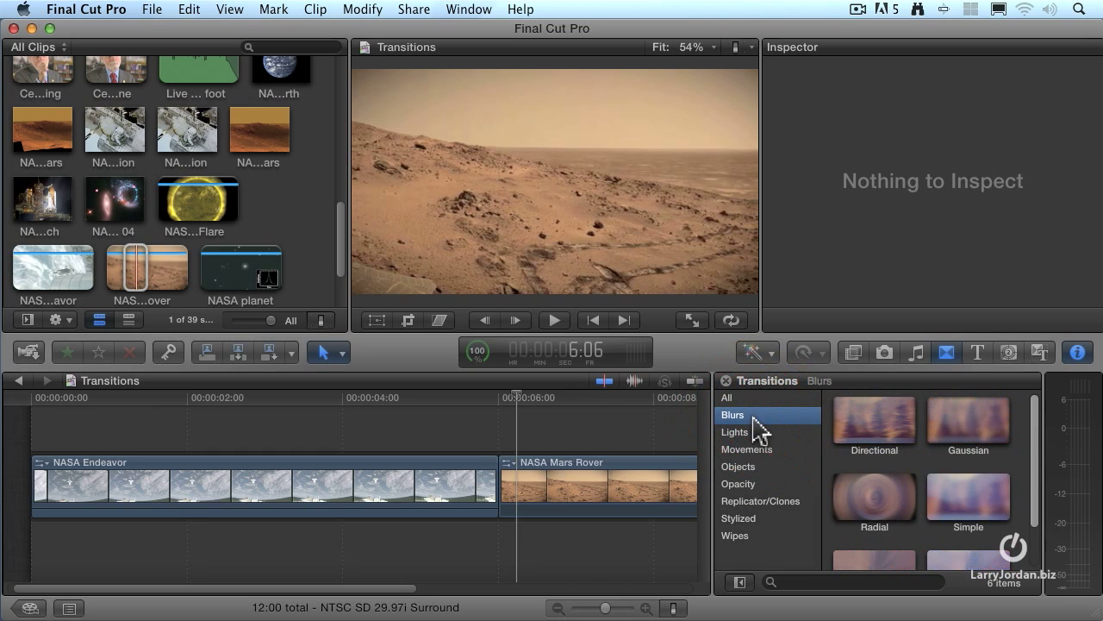
click(752, 433)
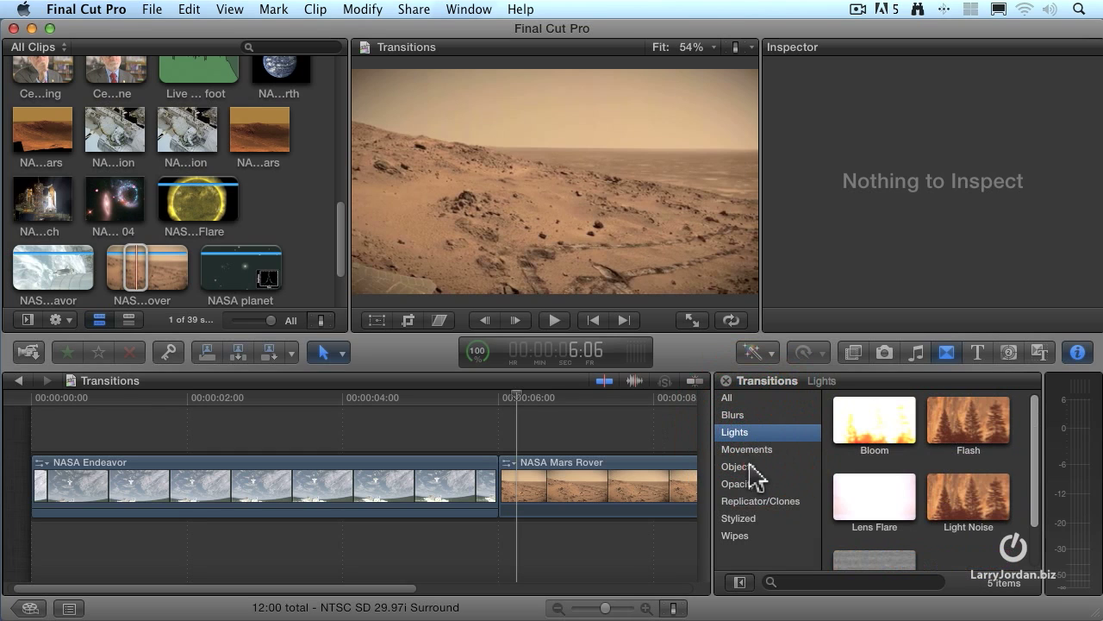
click(750, 468)
click(747, 485)
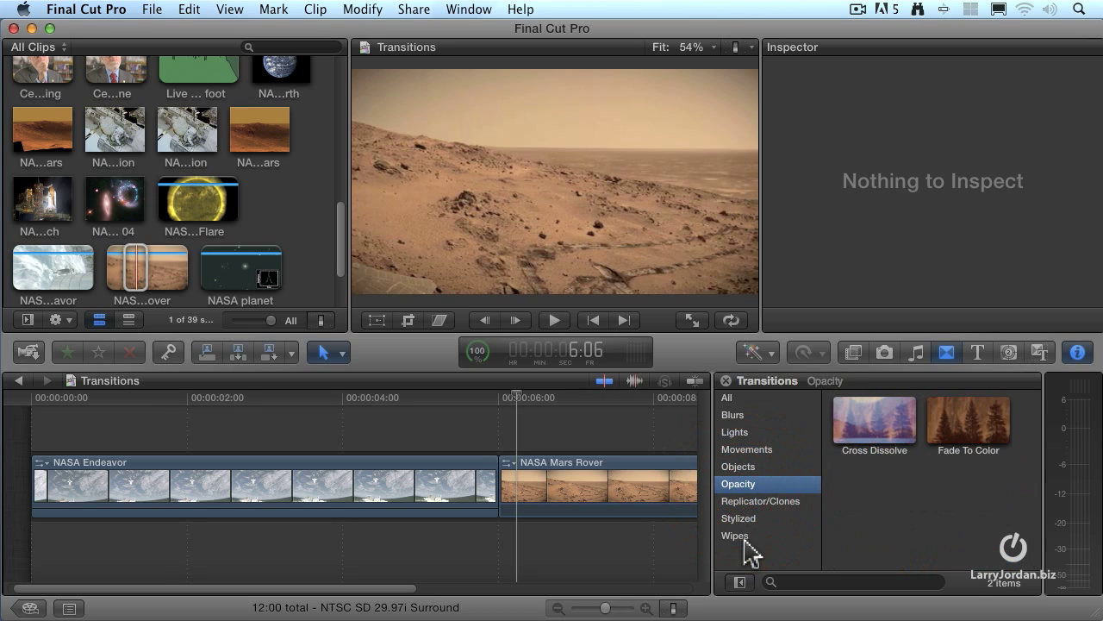
click(743, 518)
click(741, 536)
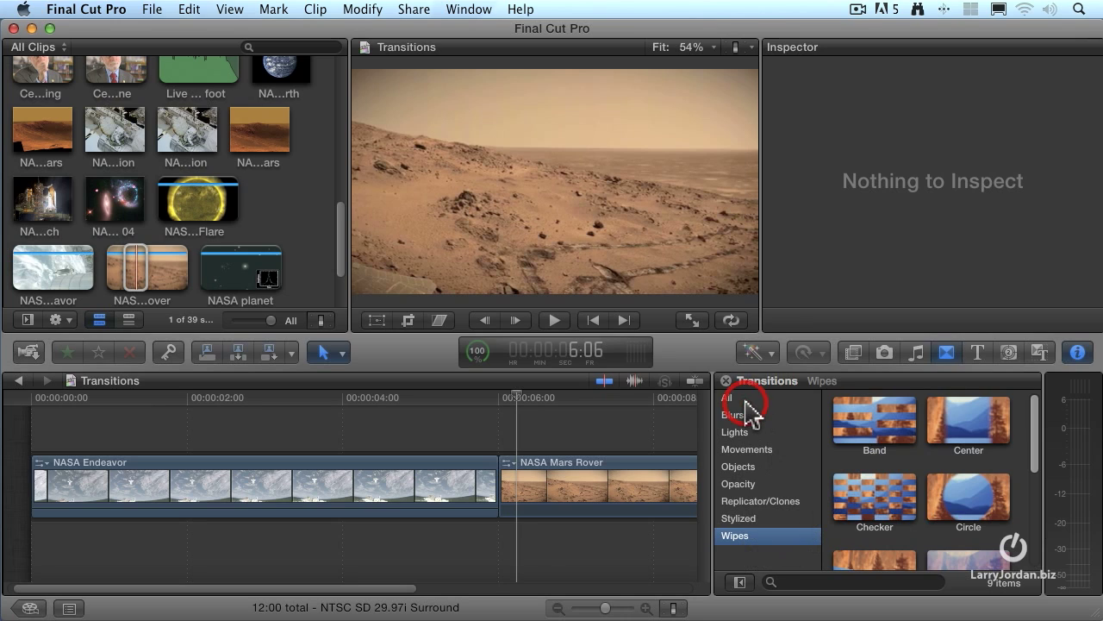
Step: Return to All transitions and preview the Circle transition
click(745, 399)
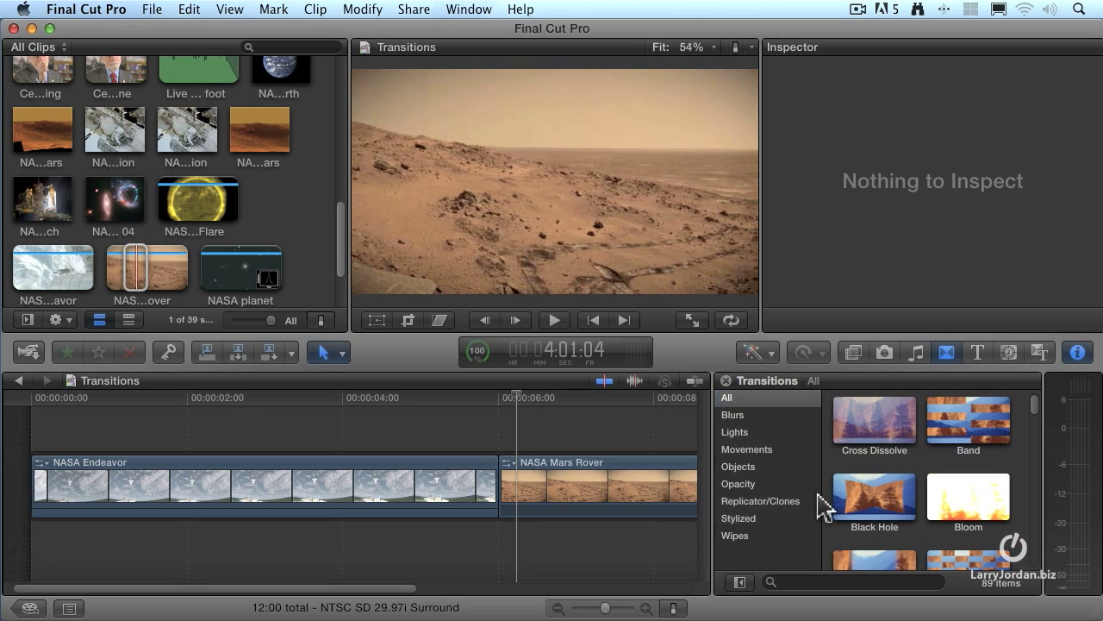
scroll(900, 508, down, 3)
scroll(901, 509, down, 2)
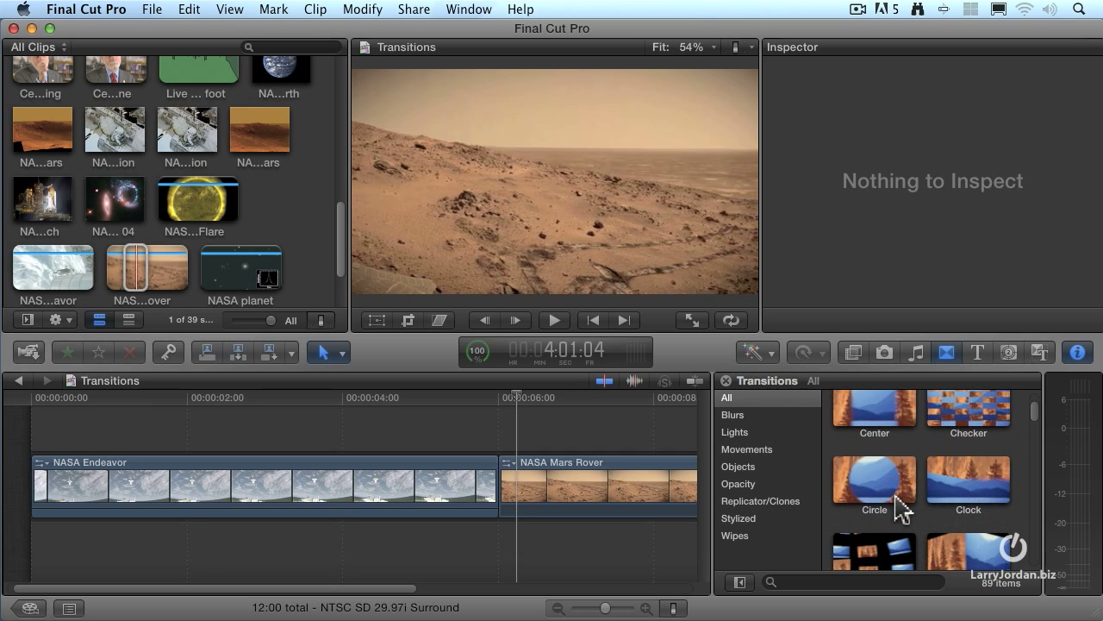
click(883, 498)
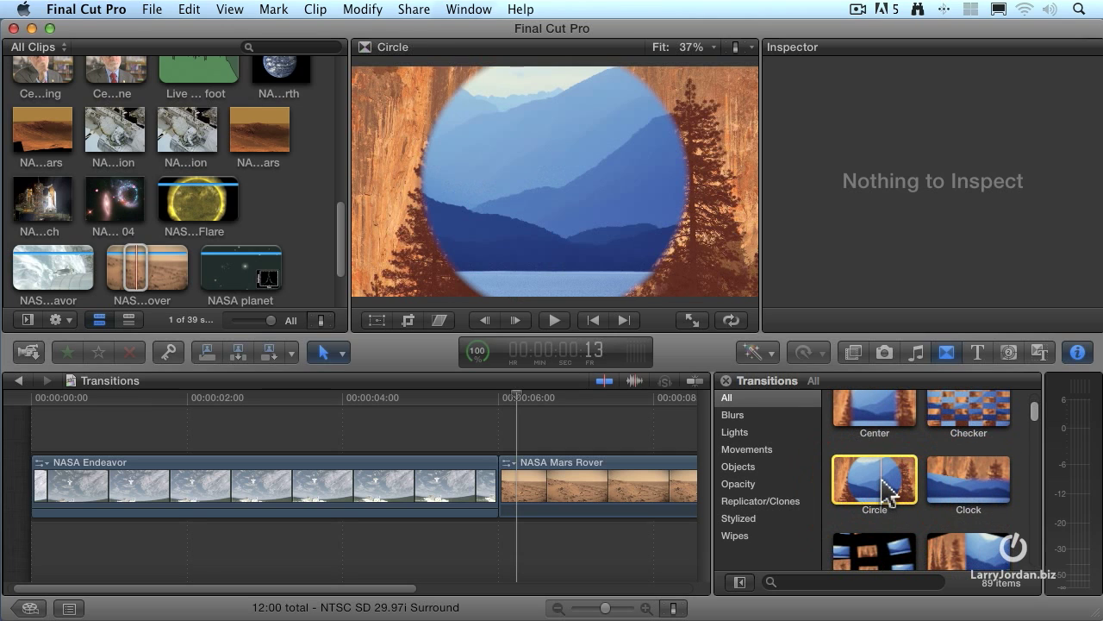
drag(883, 498, 492, 485)
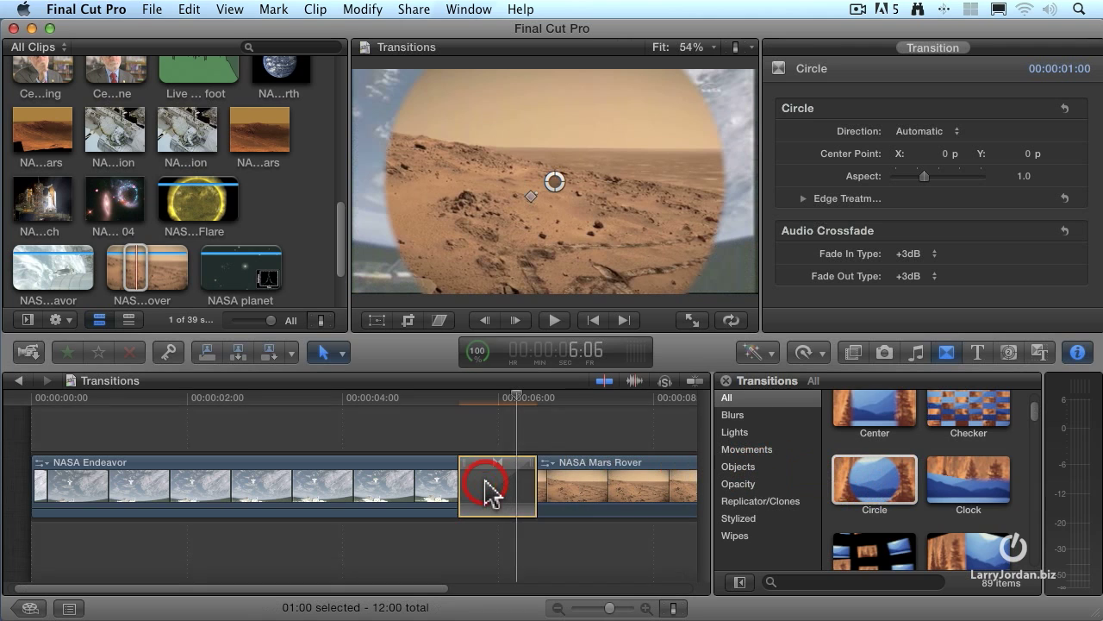
click(443, 408)
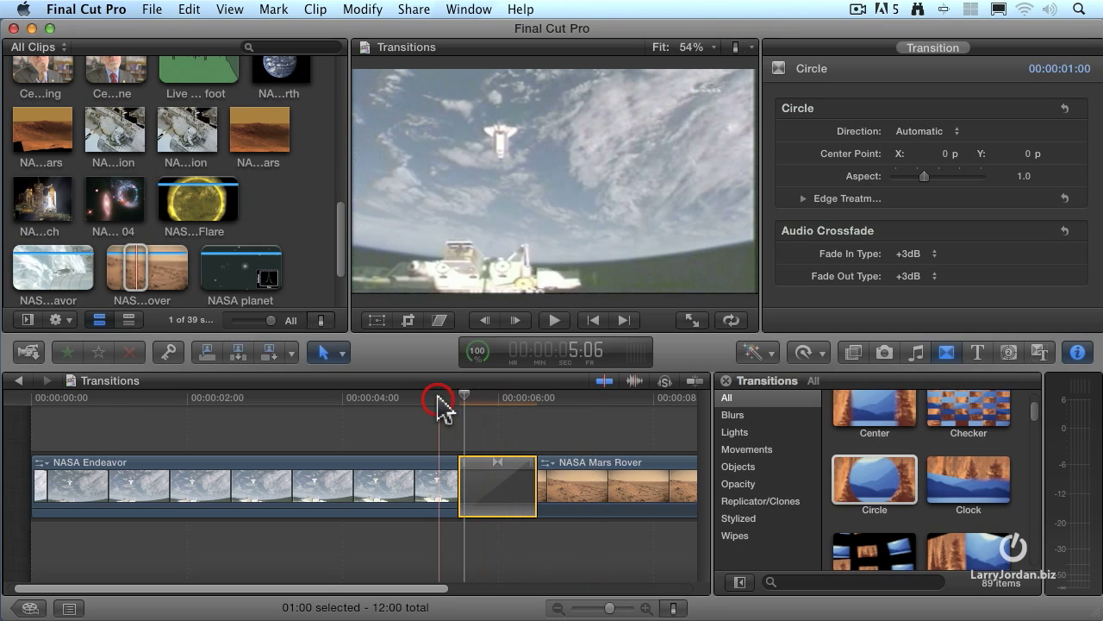
key(space)
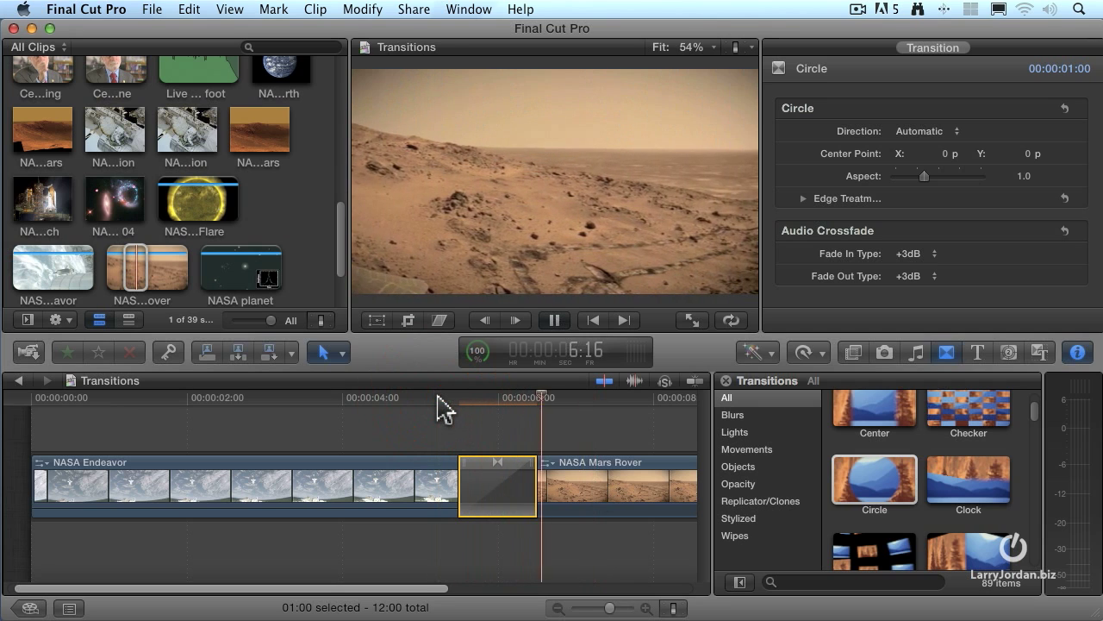
click(438, 397)
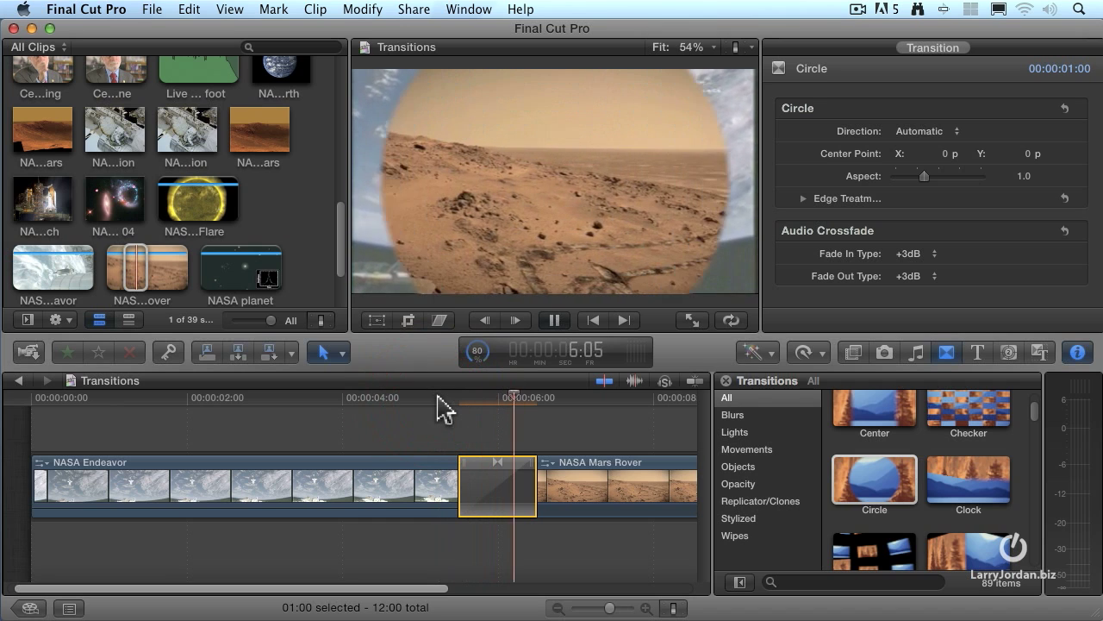
click(437, 397)
key(space)
key(space)
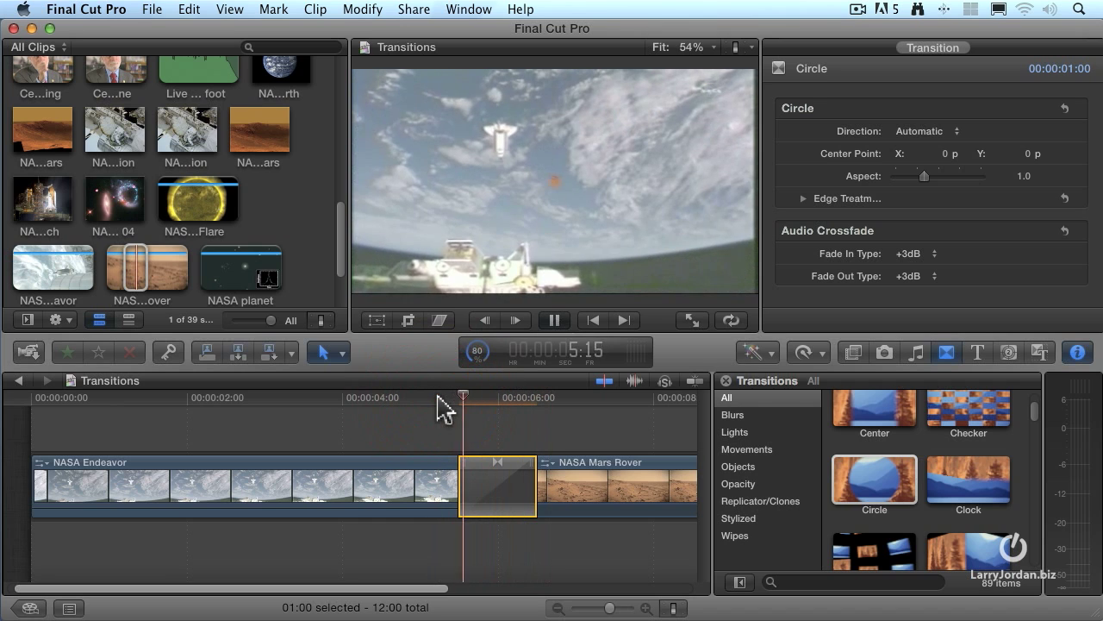
click(438, 397)
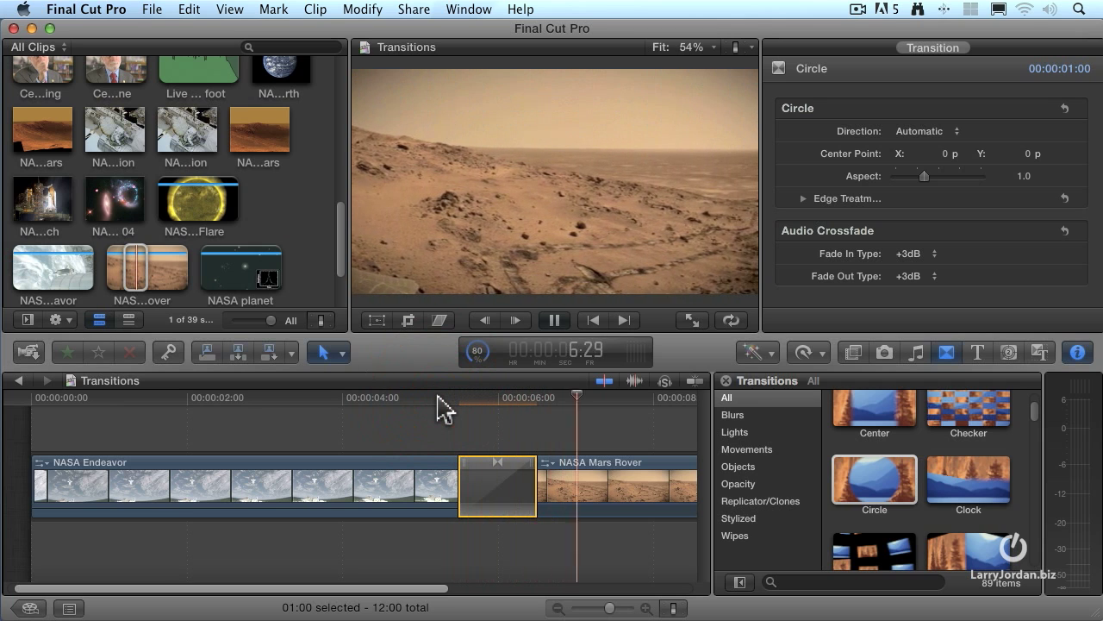
scroll(441, 407, right, 1)
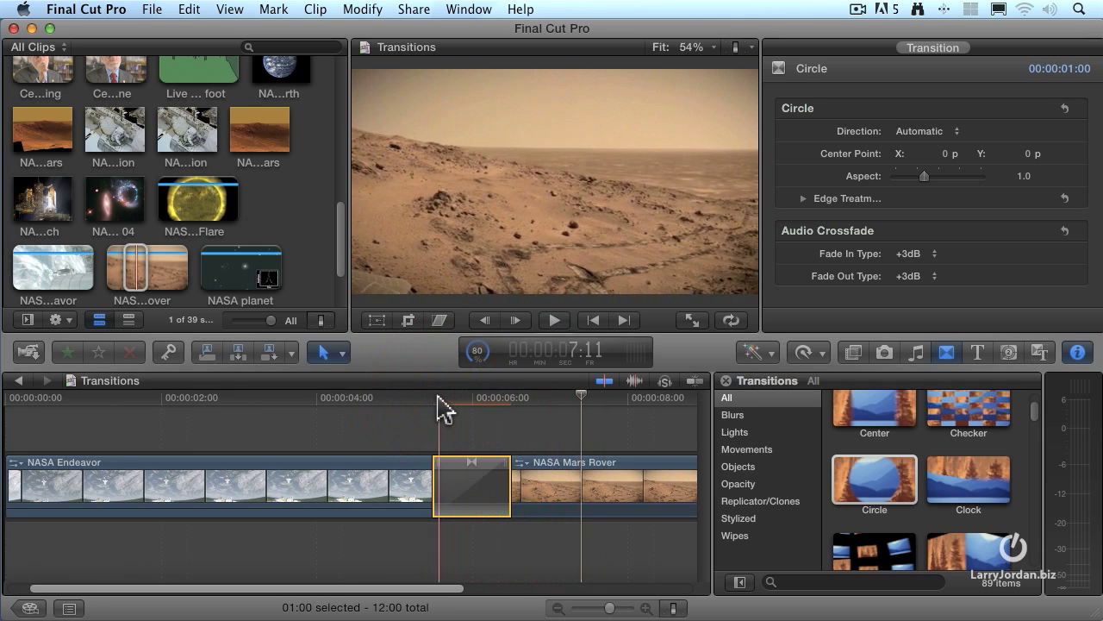
click(498, 407)
click(407, 412)
key(space)
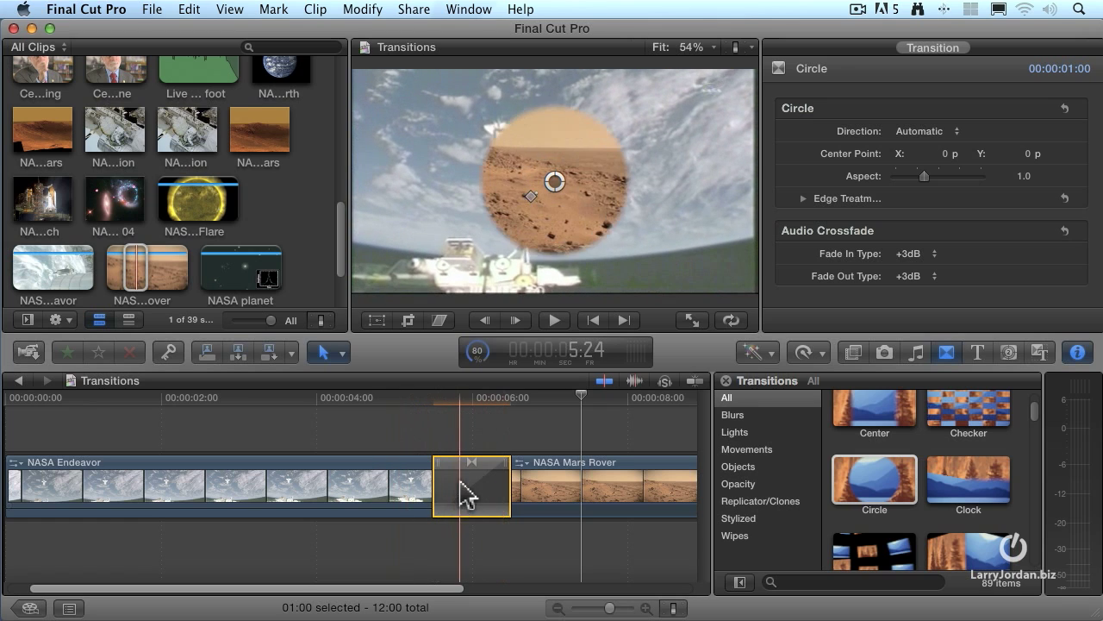
click(471, 399)
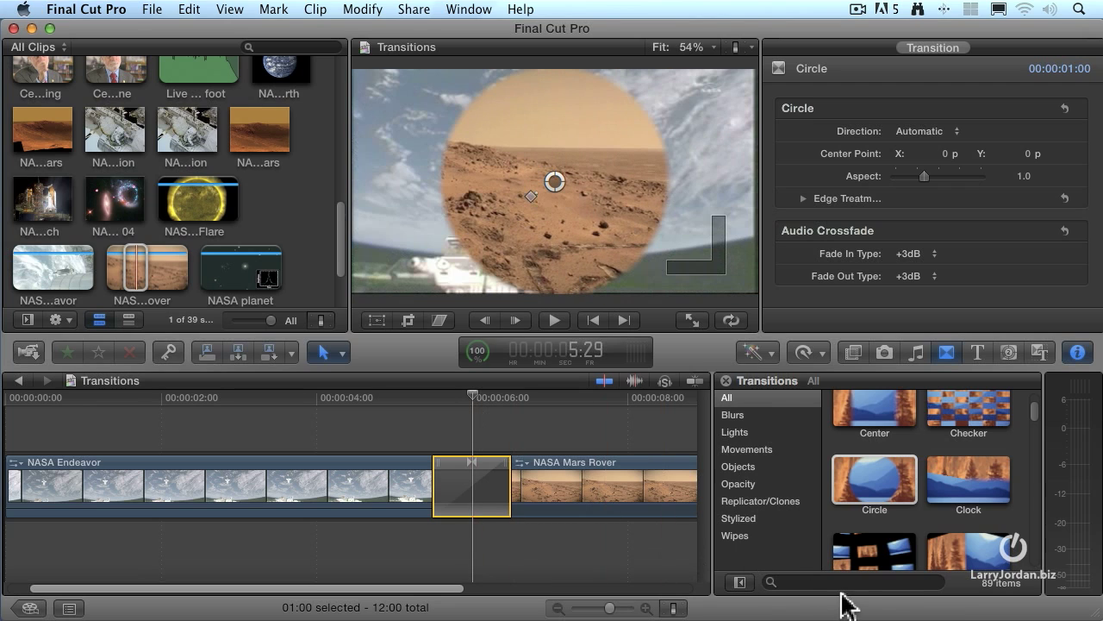
click(791, 582)
Step: Search for 'zoom' and drop the Zoom transition onto the existing Circle transition between the clips
text(zoom)
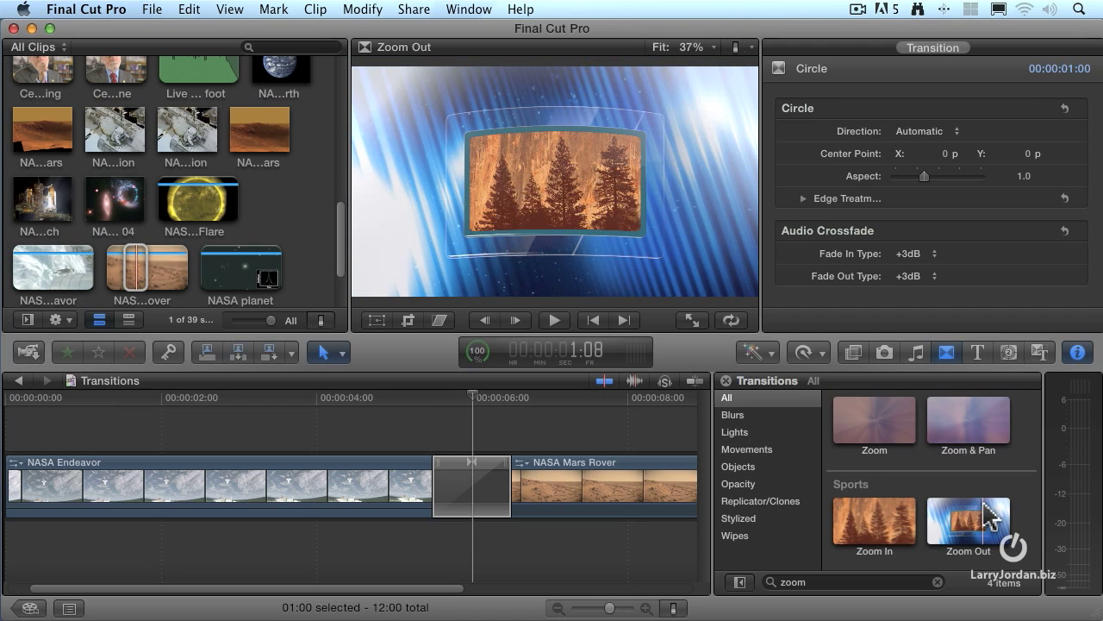
click(974, 424)
drag(974, 424, 475, 480)
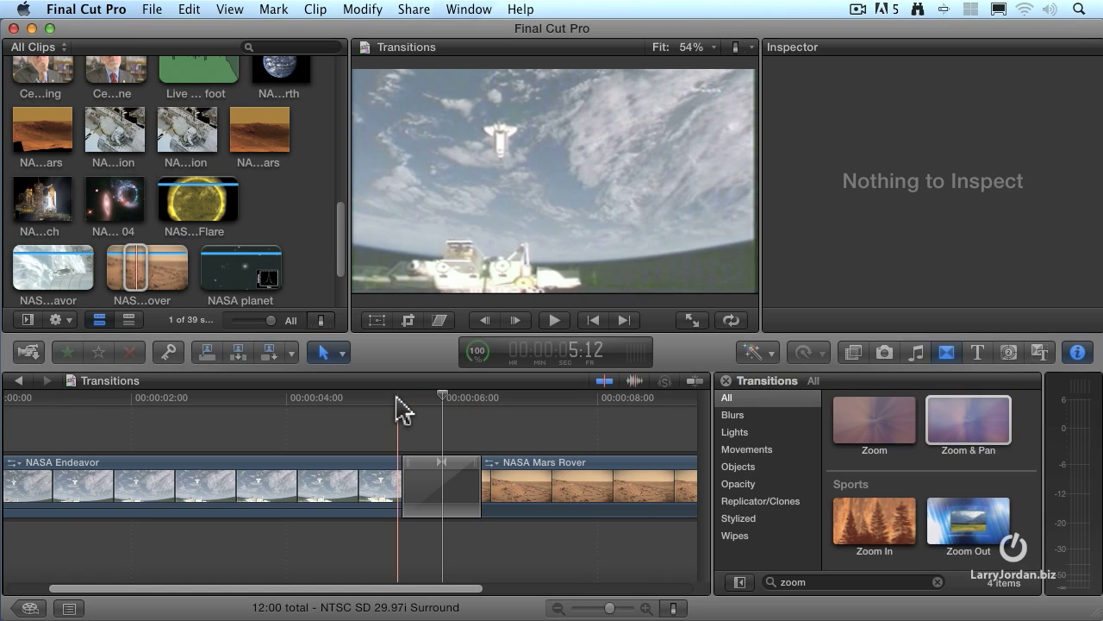
drag(881, 431, 444, 483)
Step: Play back the new Zoom transition twice from just before the edit
click(386, 399)
key(space)
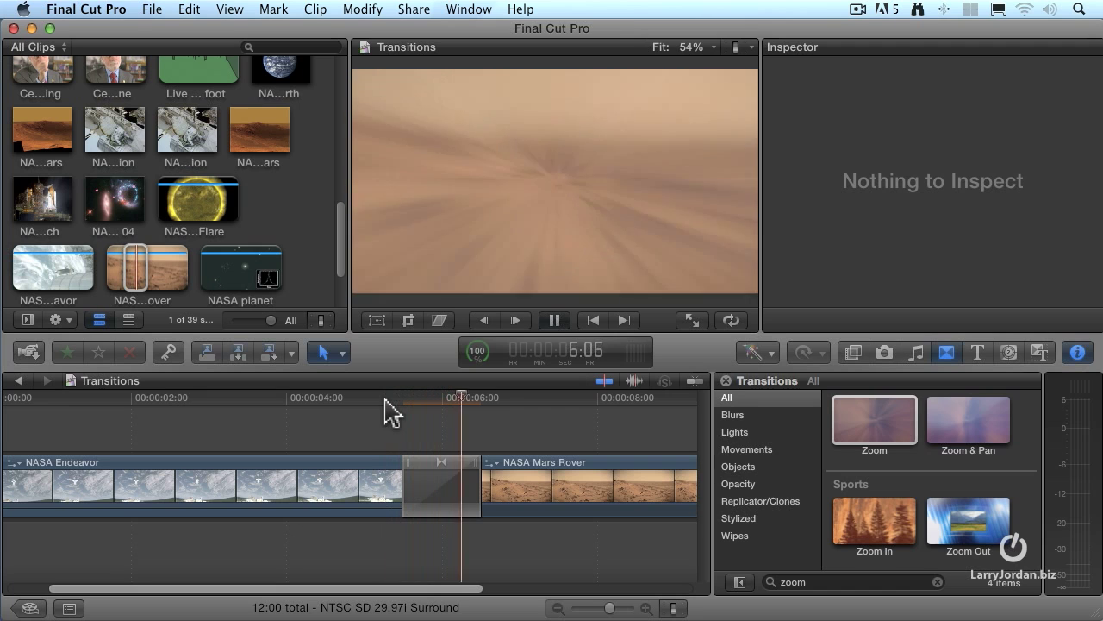
click(386, 412)
key(space)
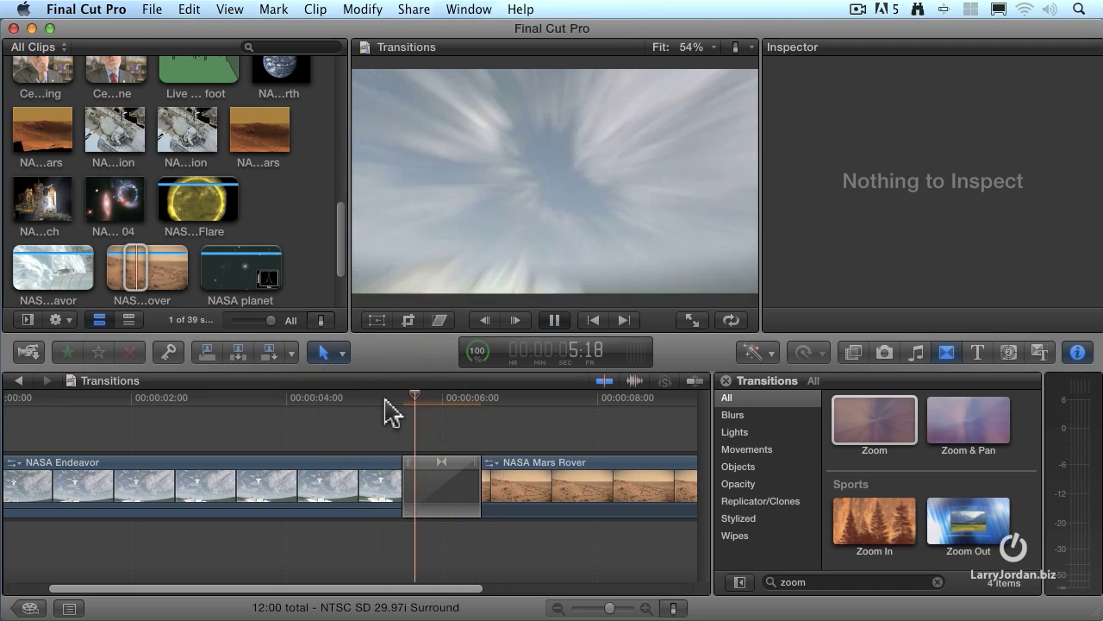
key(space)
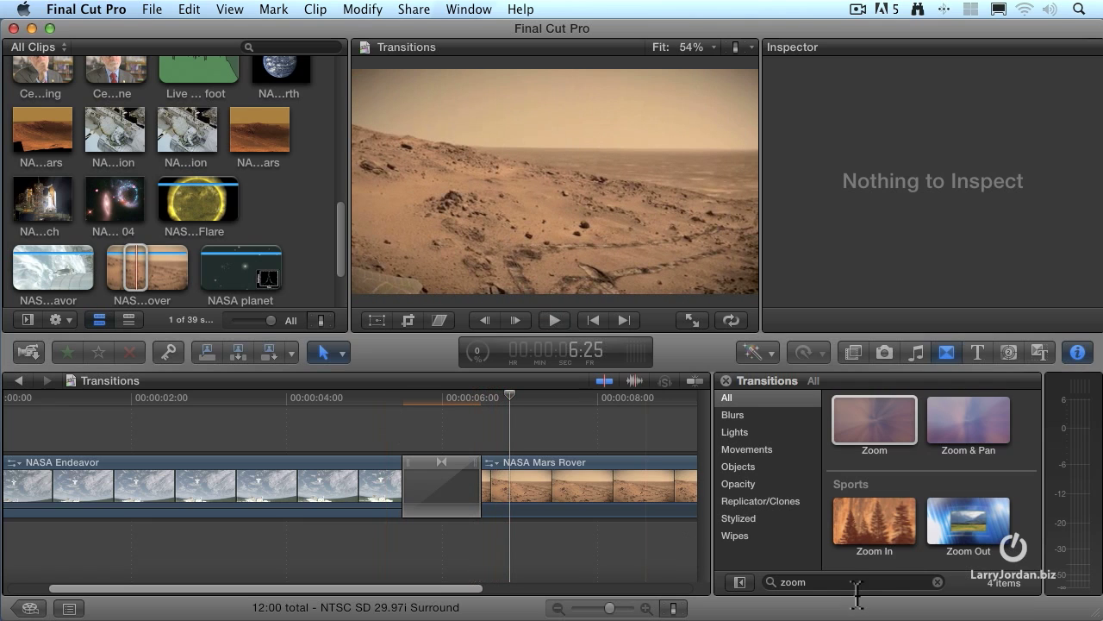
click(790, 582)
Step: Clear the 'zoom' search, toggle the categories list off and on, then select the Zoom transition
double_click(774, 583)
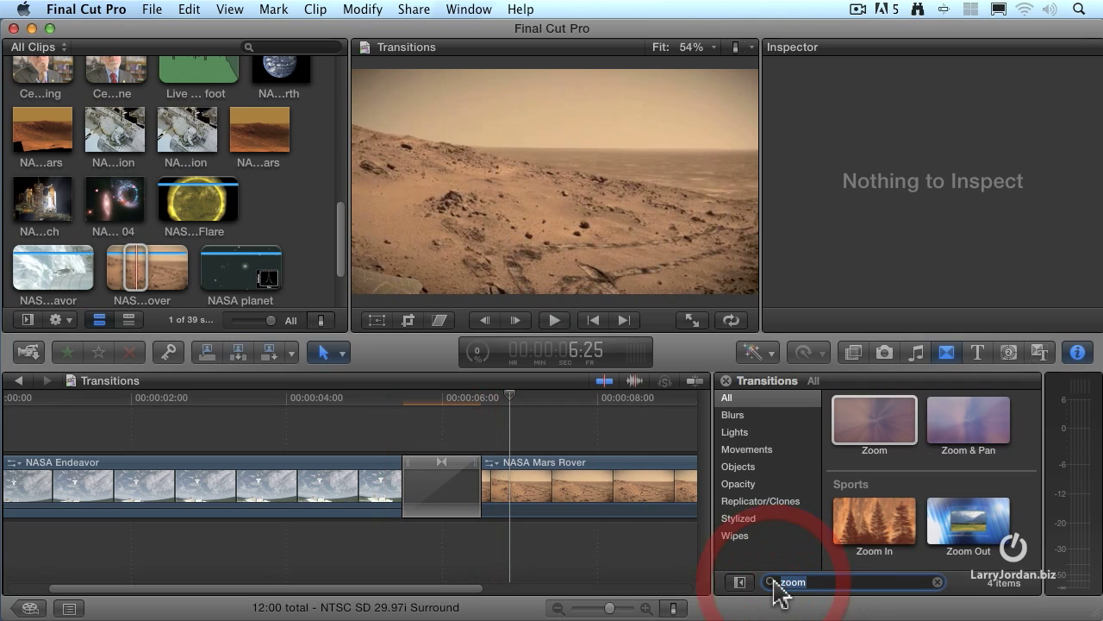
key(BackSpace)
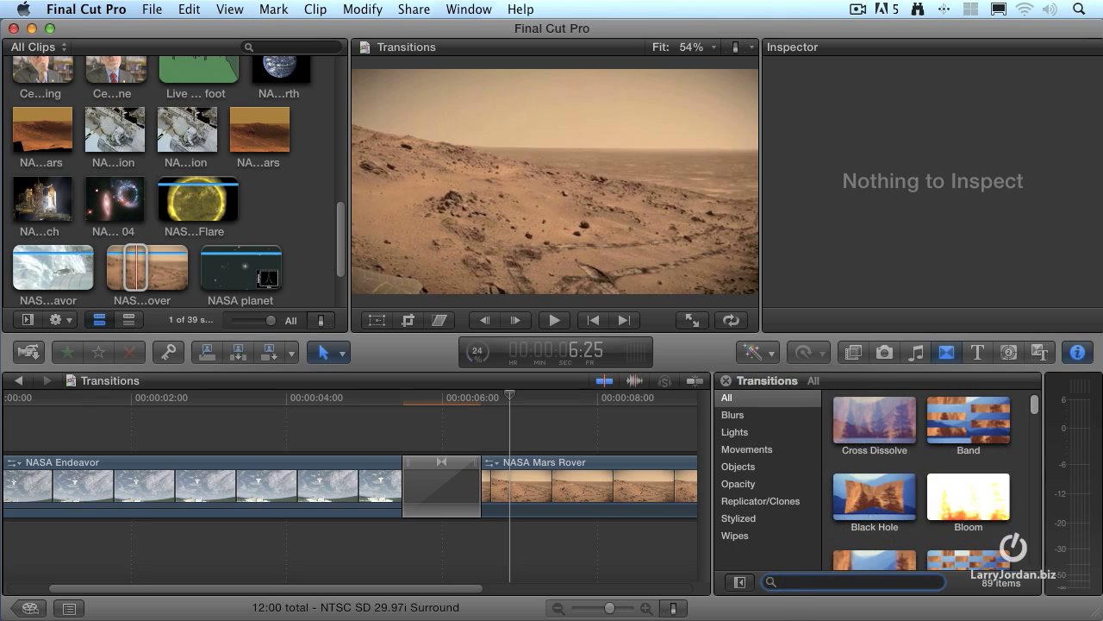
click(739, 583)
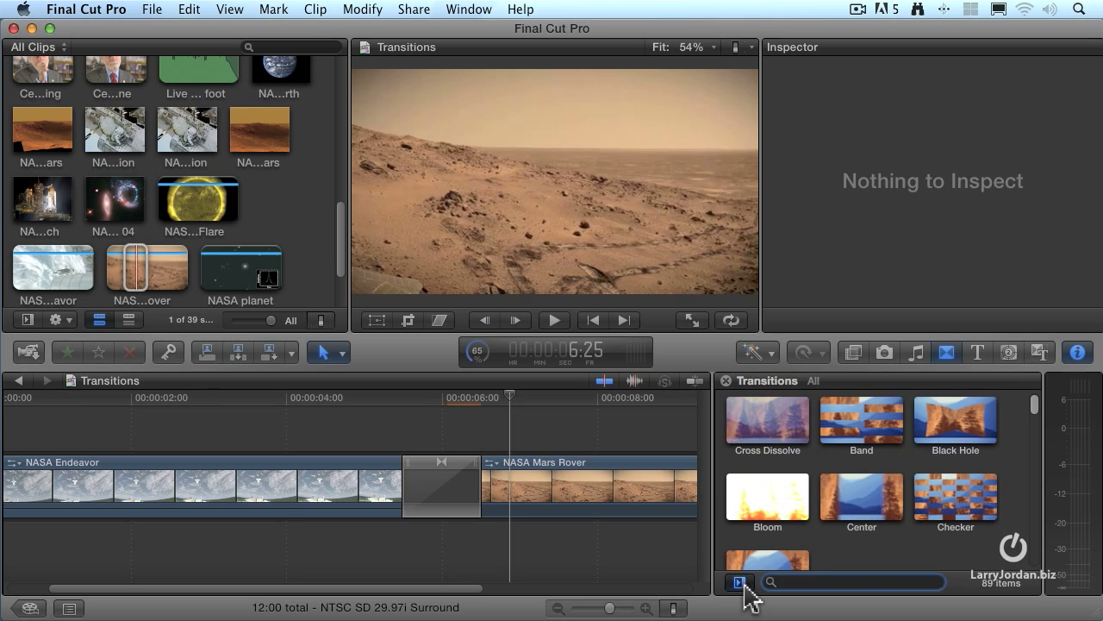
click(740, 582)
click(739, 582)
click(739, 582)
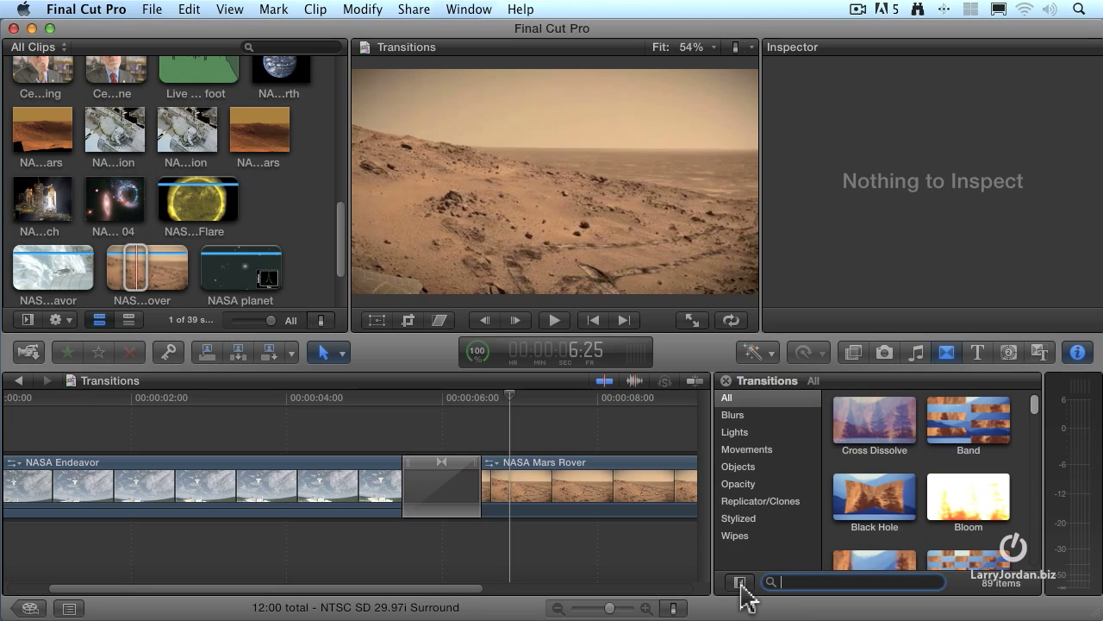
click(739, 582)
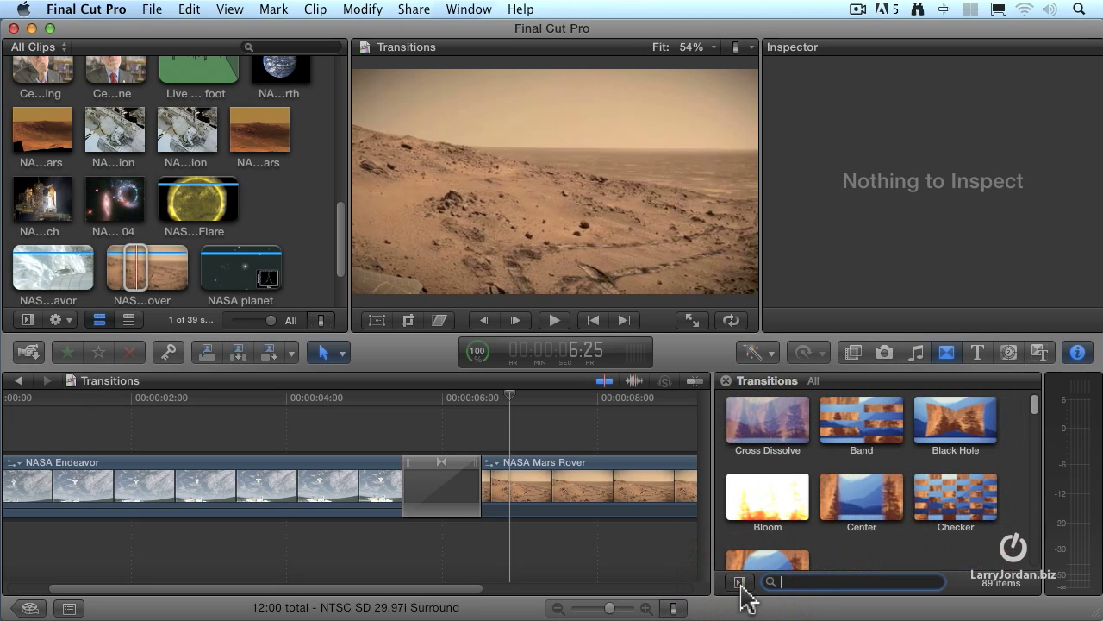
click(740, 583)
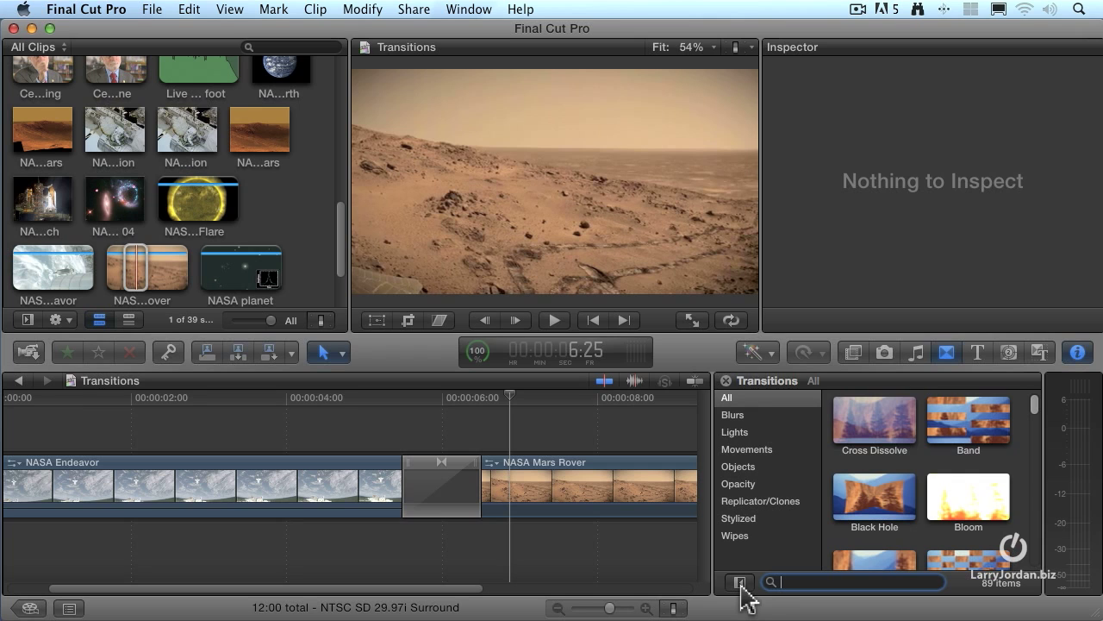
click(444, 493)
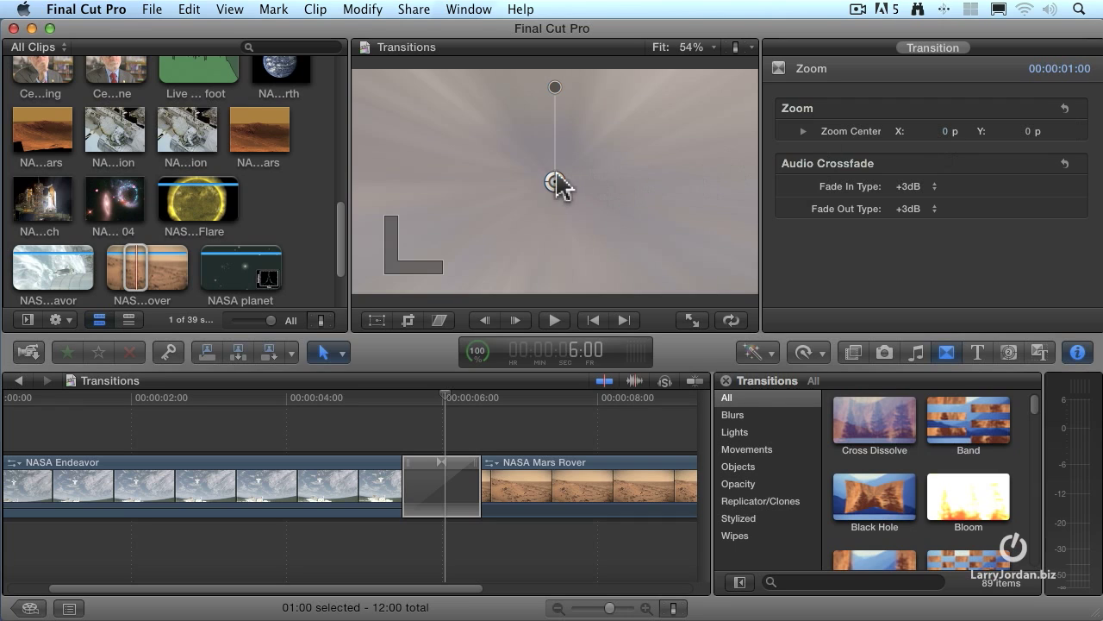
Step: Move the Zoom Center to X -0.19, Y -0.11 and play back the adjusted transition
drag(556, 183, 731, 197)
mouse_move(938, 133)
mouse_down()
mouse_move(957, 133)
mouse_move(927, 134)
mouse_up()
mouse_move(1022, 131)
mouse_down()
mouse_move(1011, 131)
mouse_move(1031, 131)
mouse_move(1019, 131)
mouse_up()
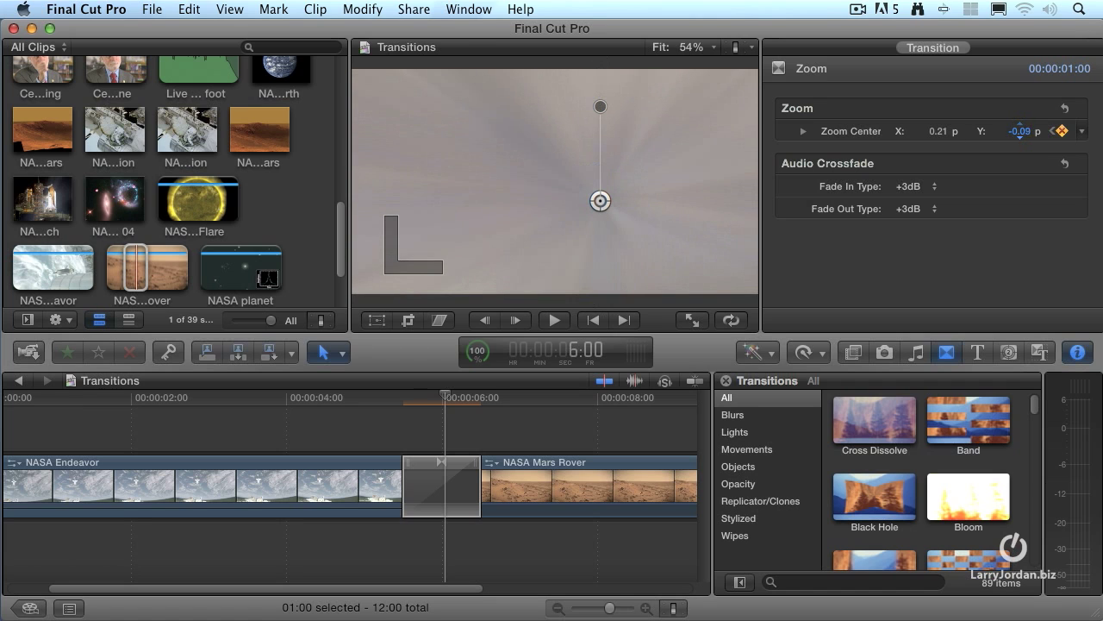
drag(595, 210, 457, 235)
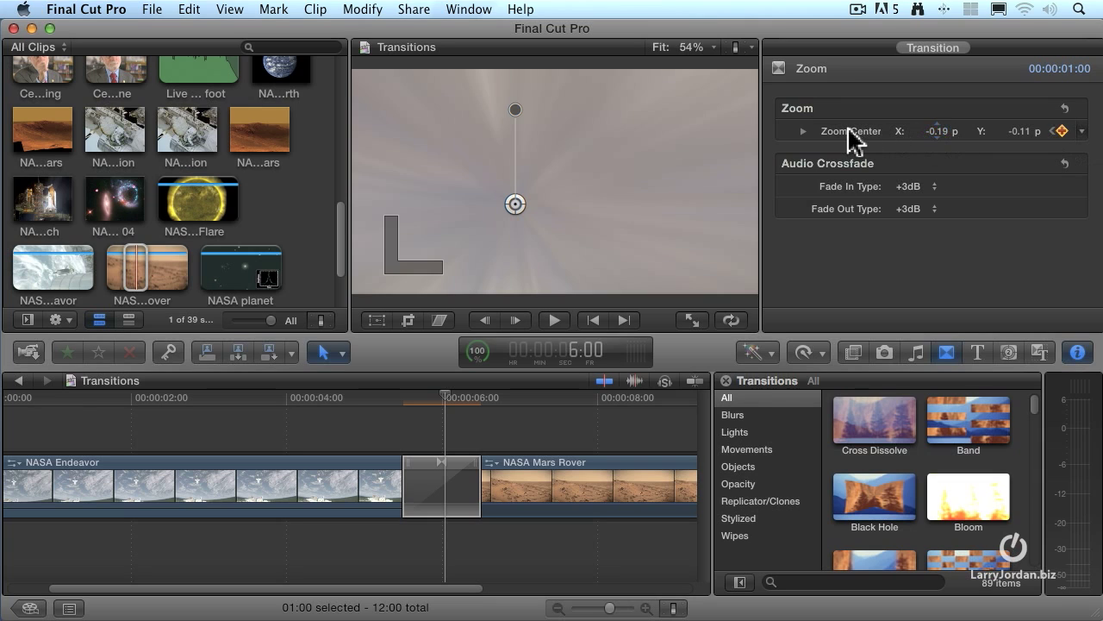
click(382, 397)
key(space)
key(space)
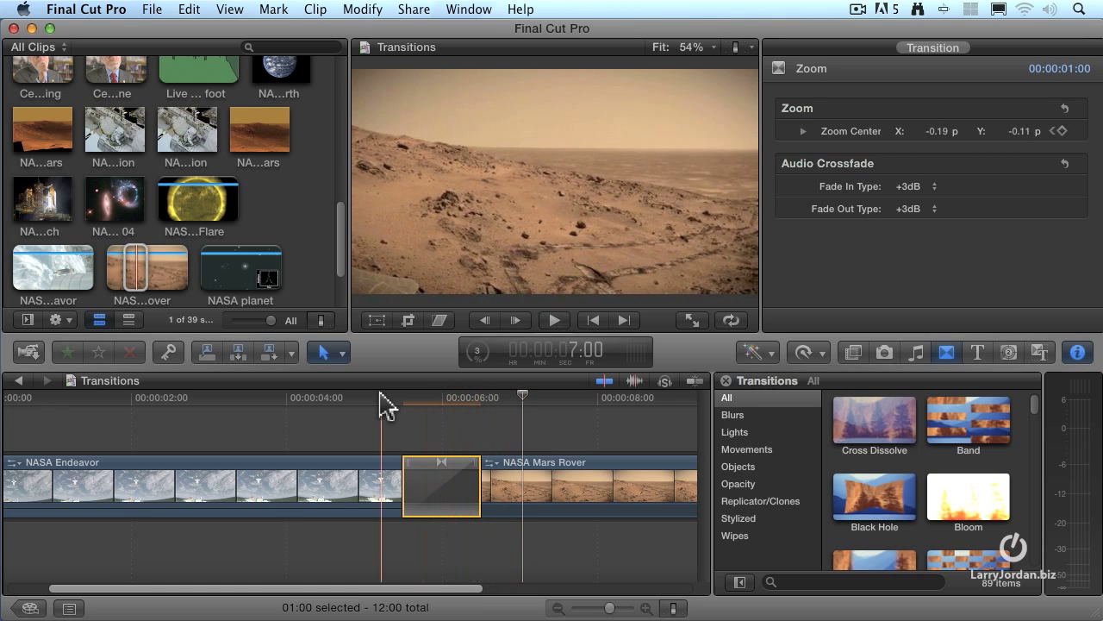
click(806, 584)
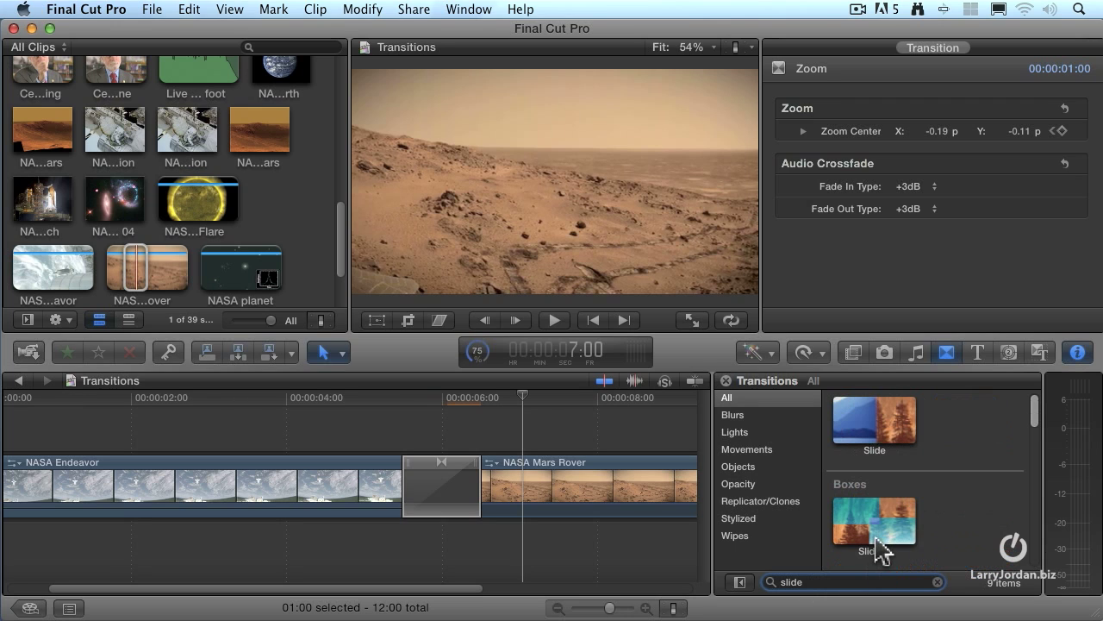
Step: Replace the Zoom with the Slide In transition, play it, and select it to see its settings
click(875, 536)
drag(899, 534, 426, 488)
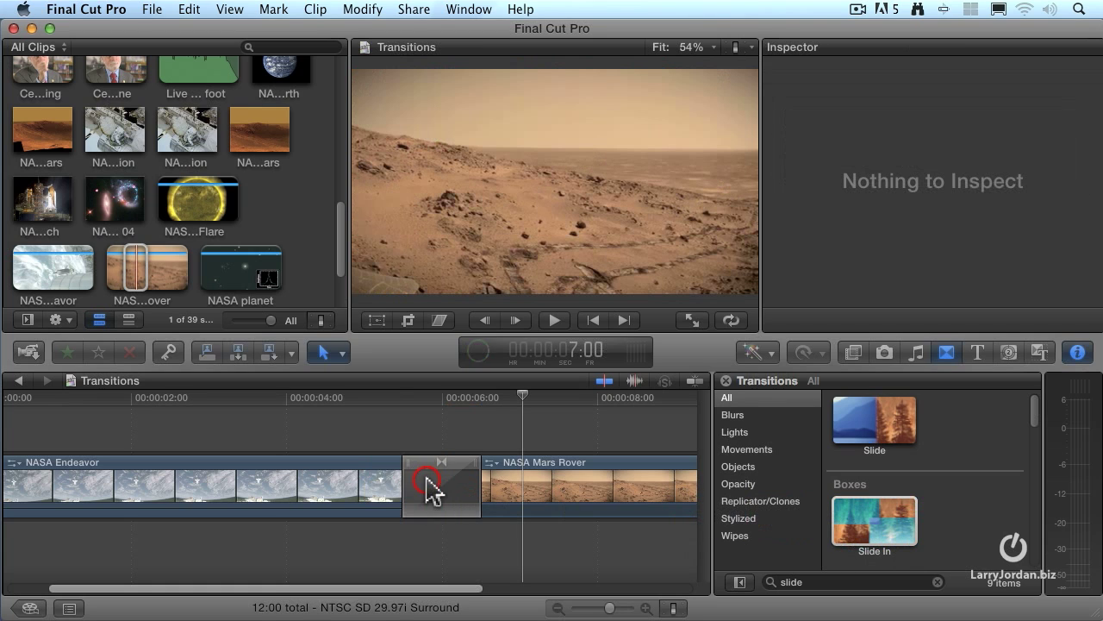
click(382, 399)
key(space)
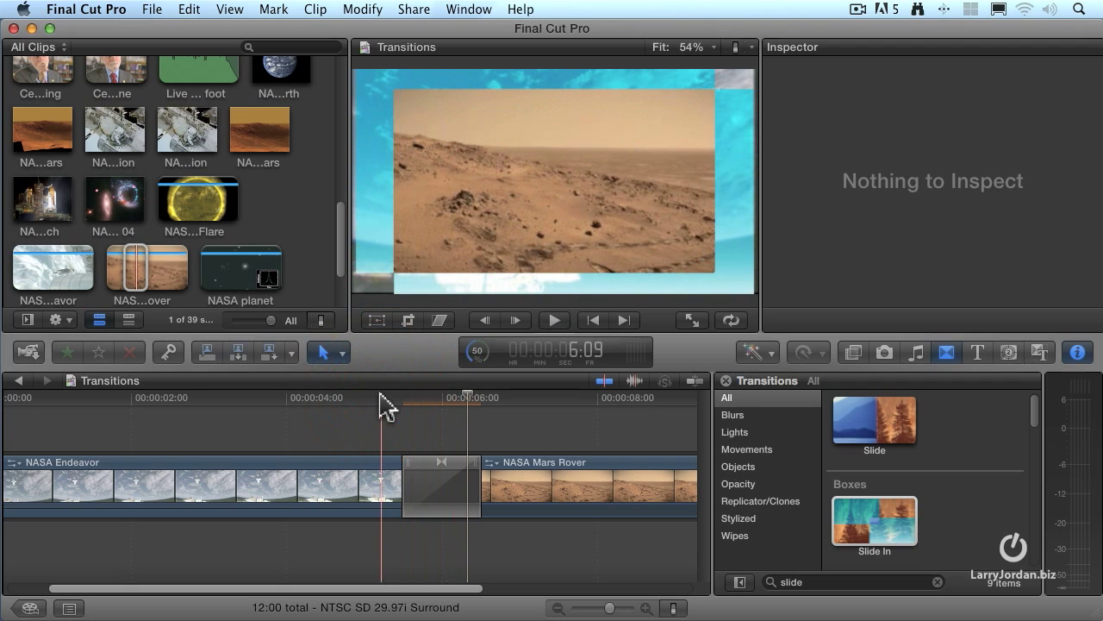
key(Left)
key(Left)
key(Left)
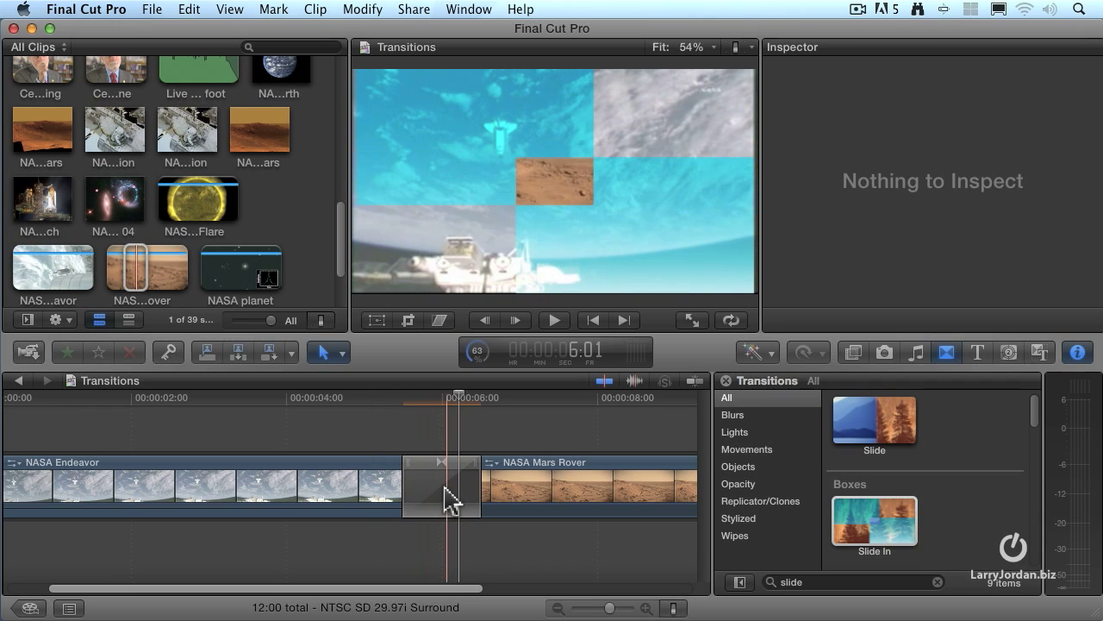
click(446, 485)
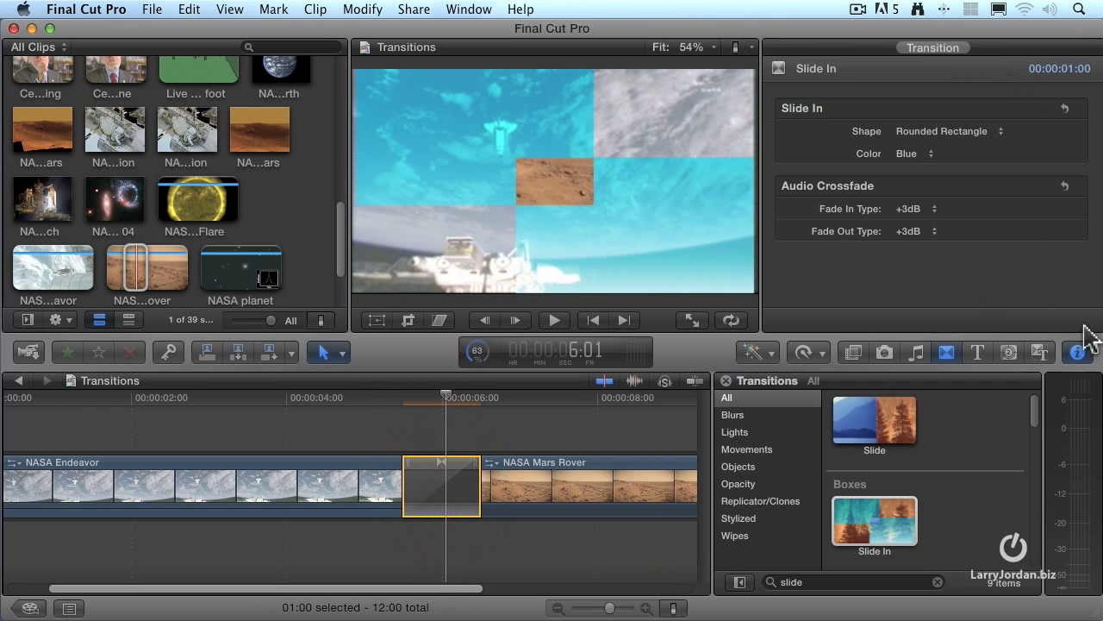
Step: Set the Slide In shape to Arrow and, after trying Yellow and Pink, its colour to Purple
click(943, 135)
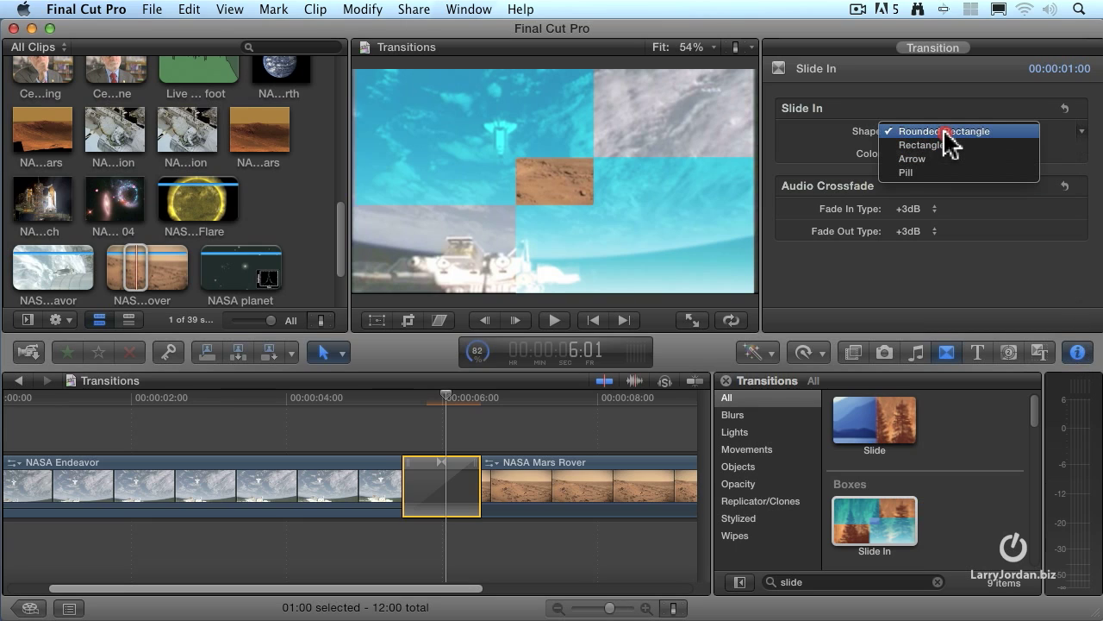
click(978, 159)
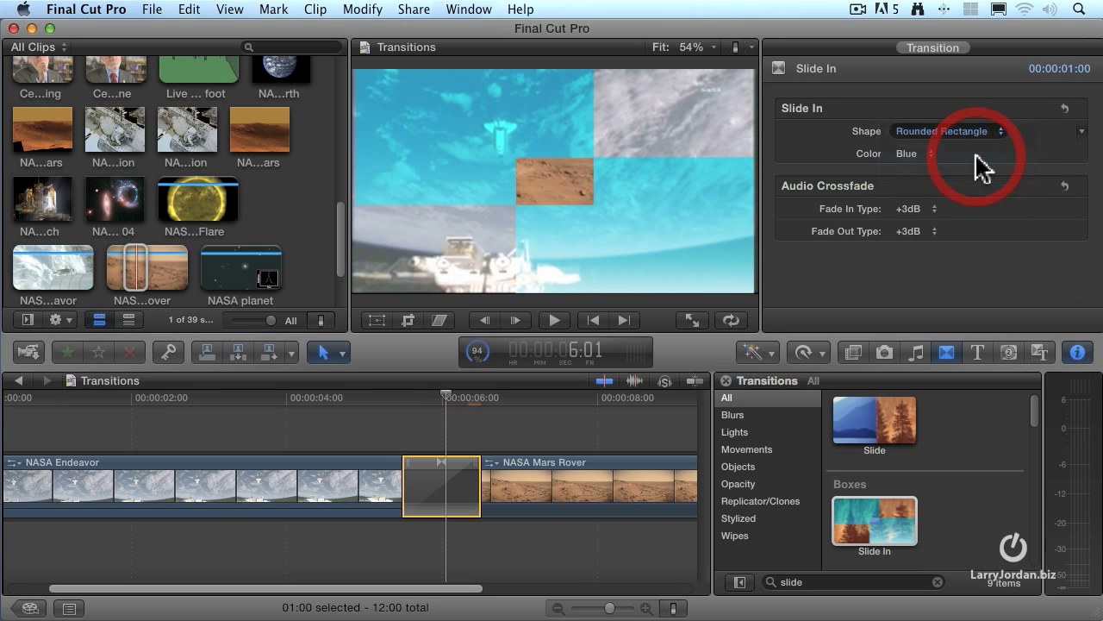
click(914, 154)
click(921, 169)
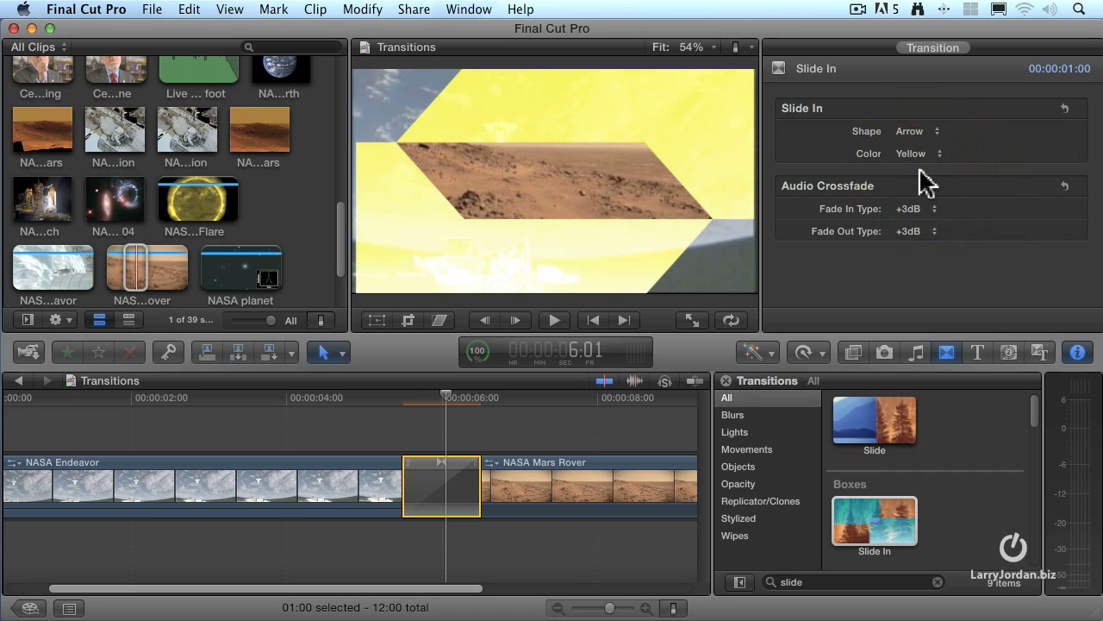
click(912, 156)
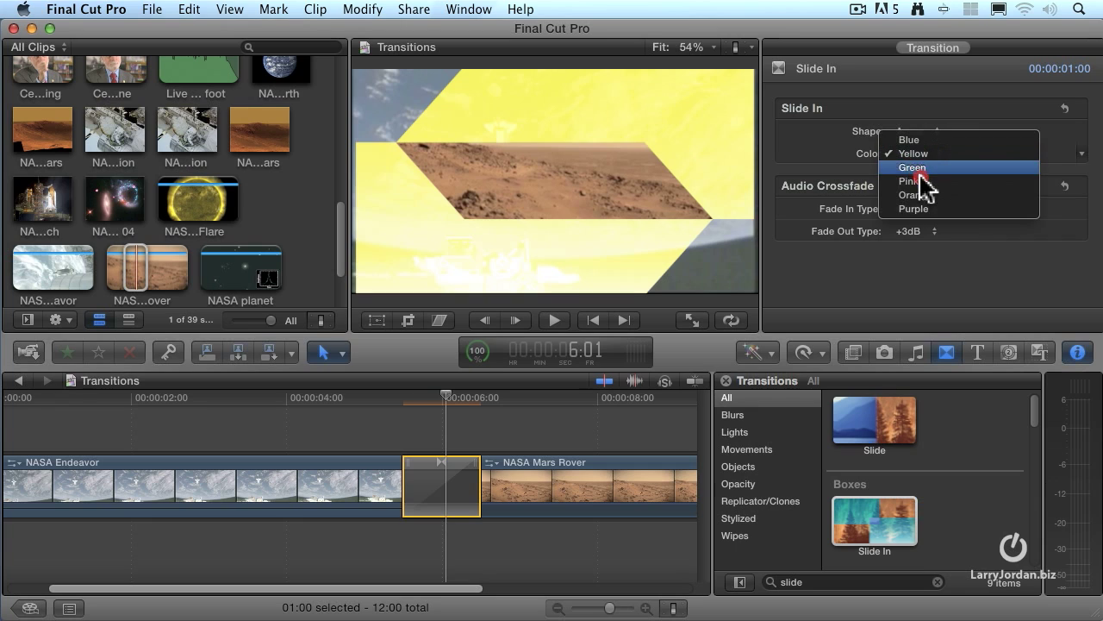
click(920, 181)
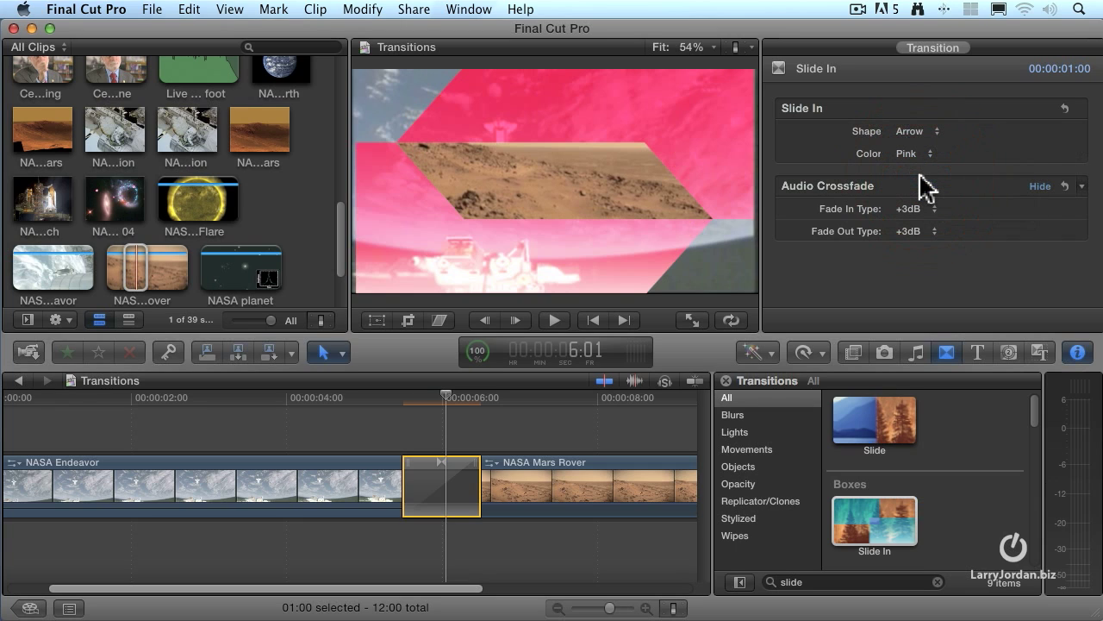
click(923, 153)
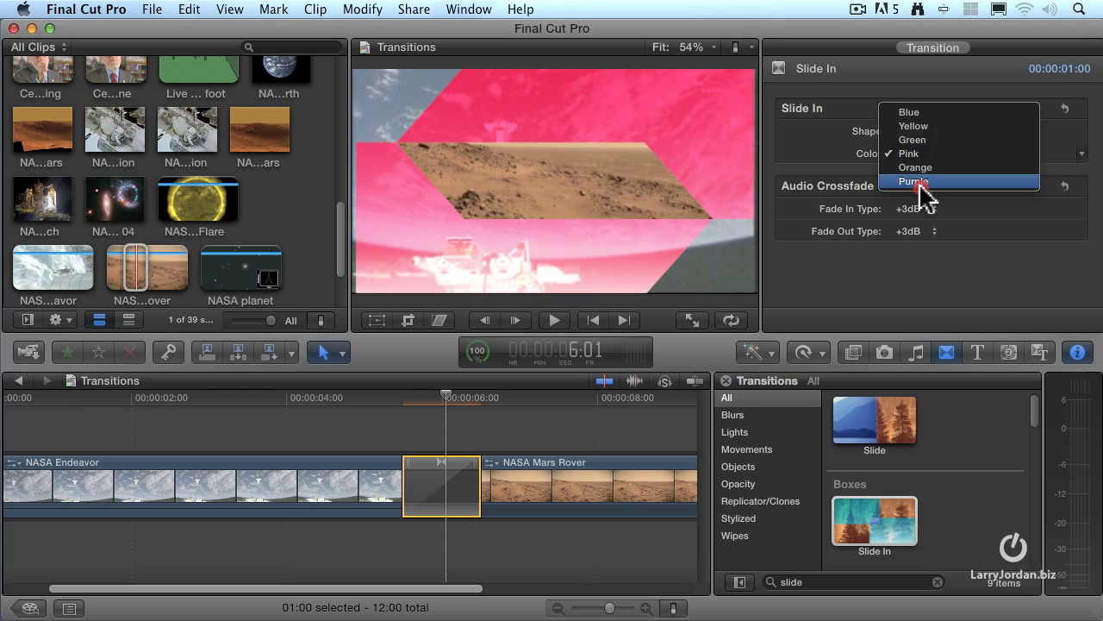
click(921, 181)
Step: Preview the Arrow/Purple transition from 4:26 several times, then hide the Inspector
click(356, 399)
key(space)
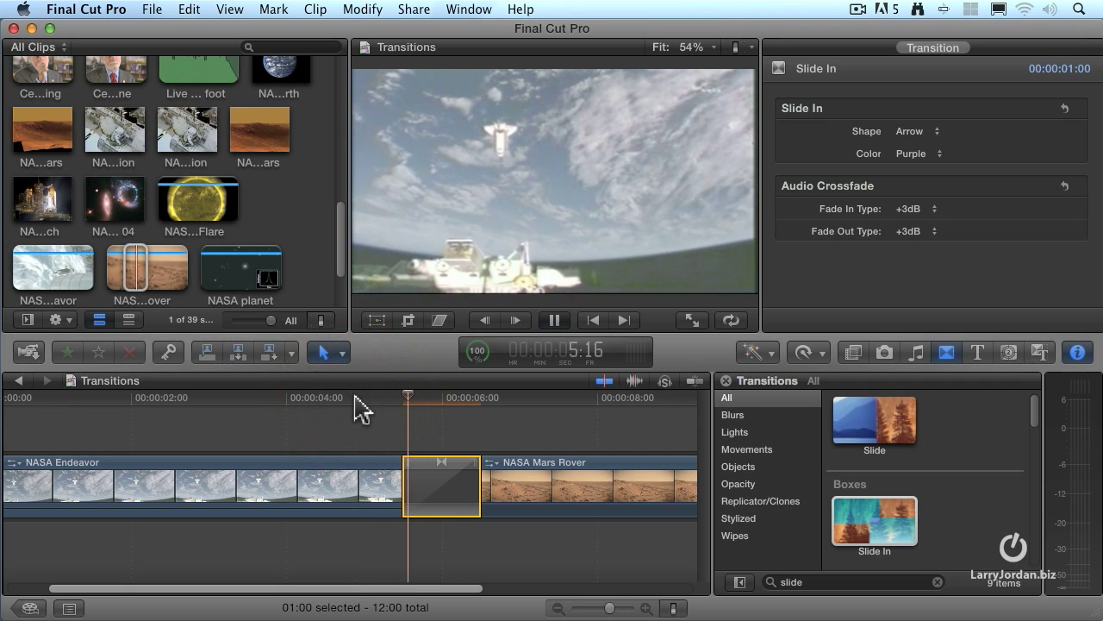
key(space)
click(355, 397)
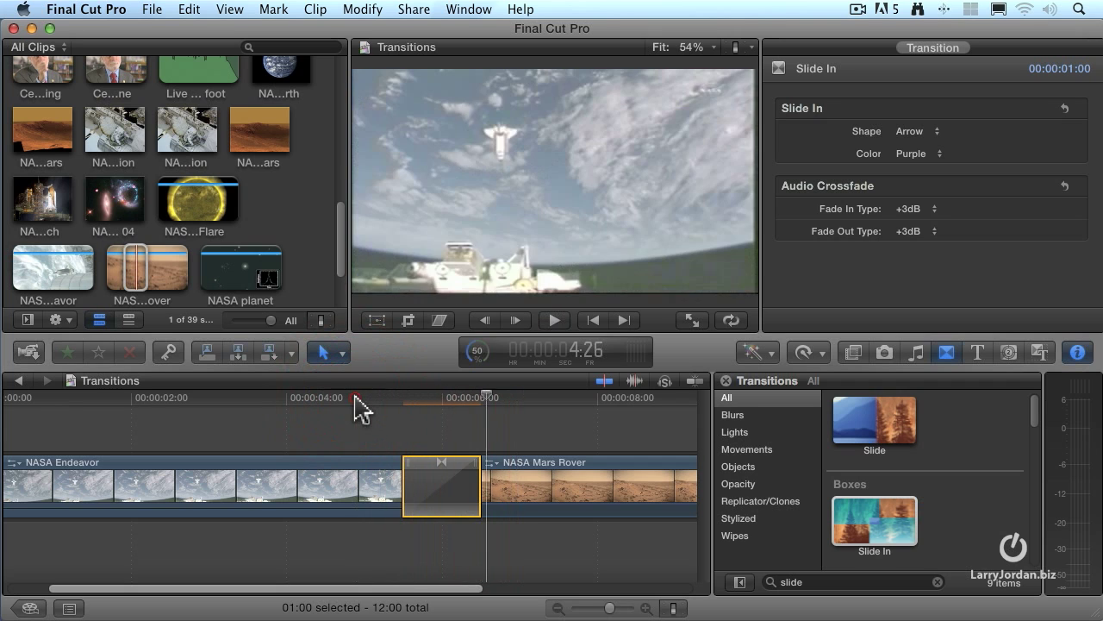
key(space)
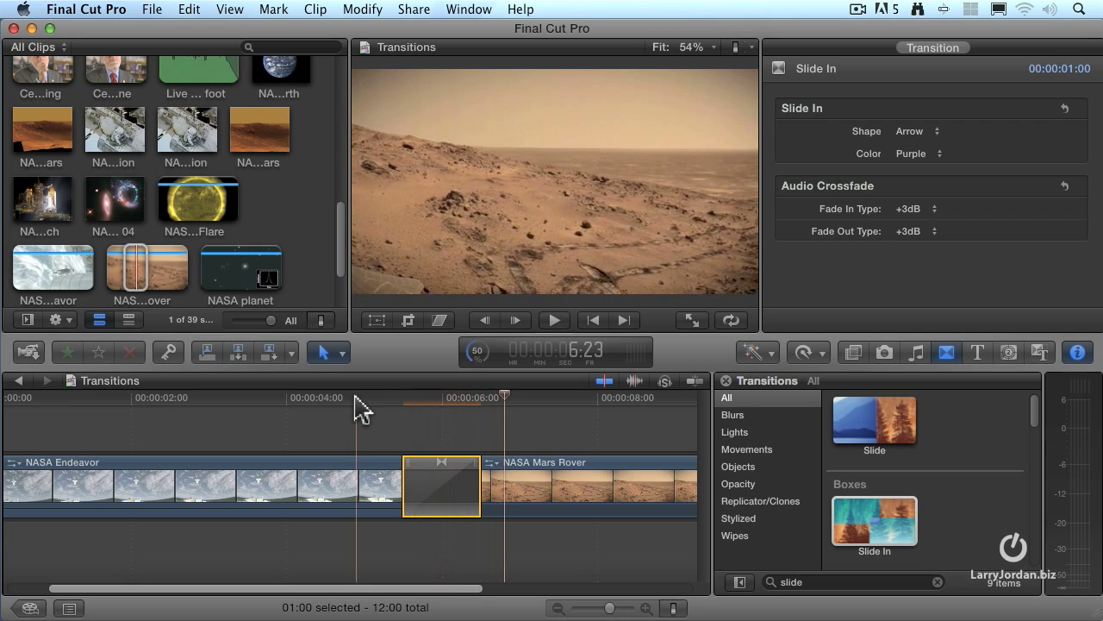
key(space)
click(355, 397)
key(space)
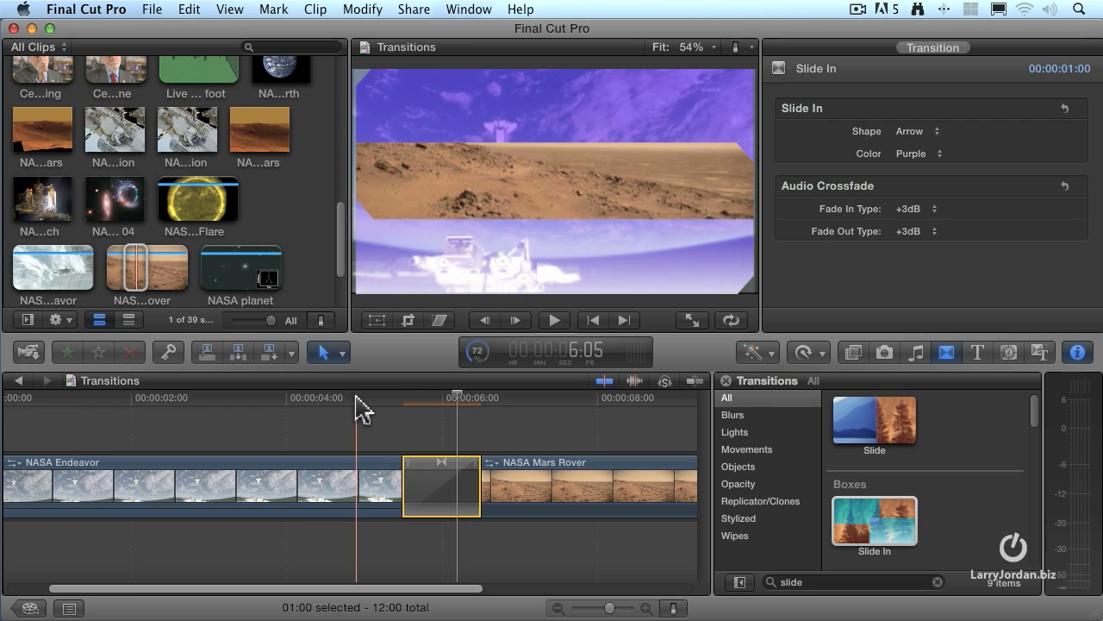
click(448, 401)
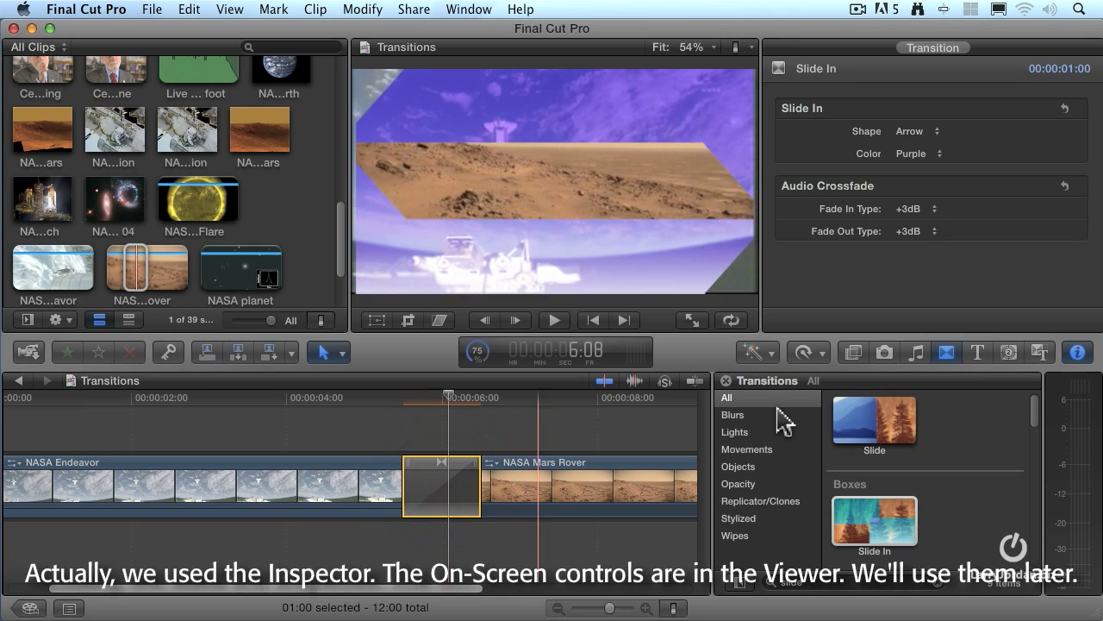
click(1077, 352)
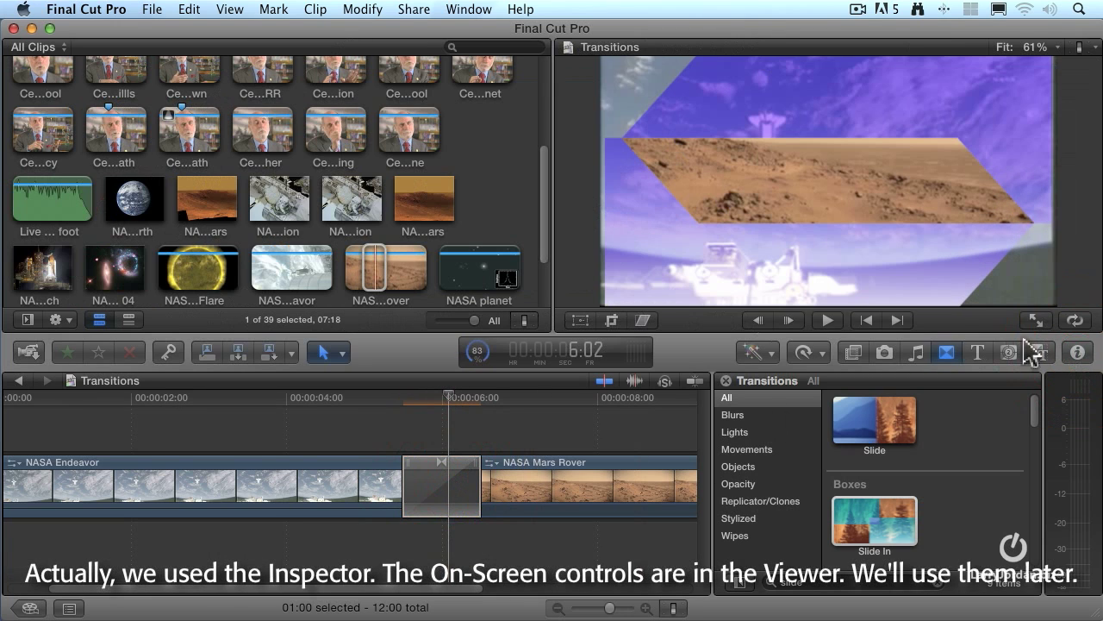
Step: Reopen the Inspector to show the Slide In's Arrow shape and Purple colour settings
click(1077, 351)
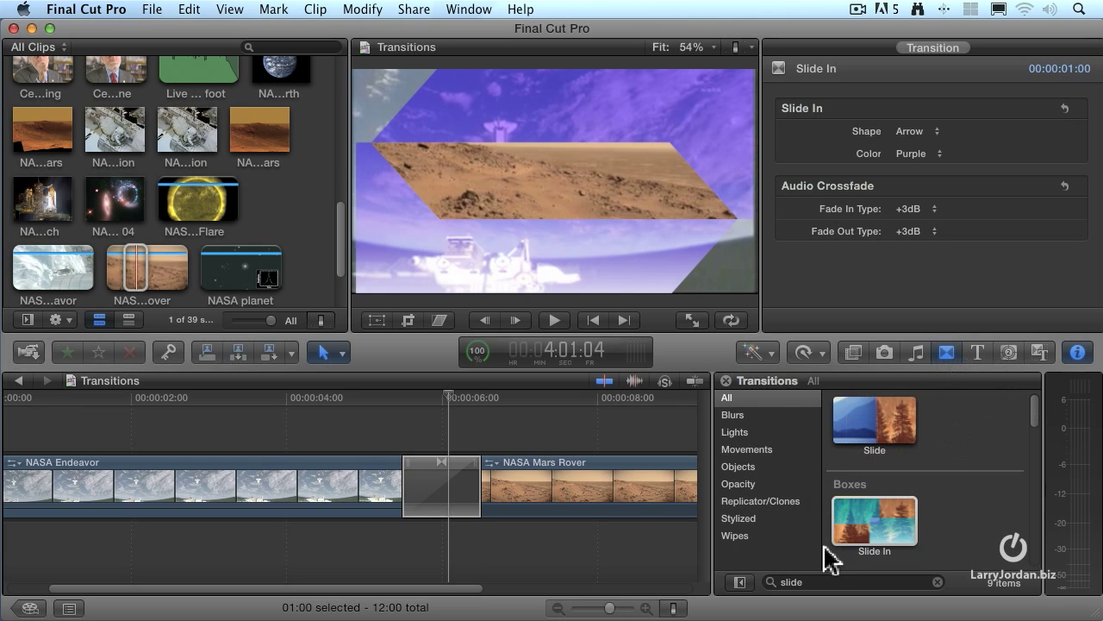
Step: Clear the transitions search and lengthen the Slide In transition to 1:12 by dragging its edge
double_click(767, 586)
key(BackSpace)
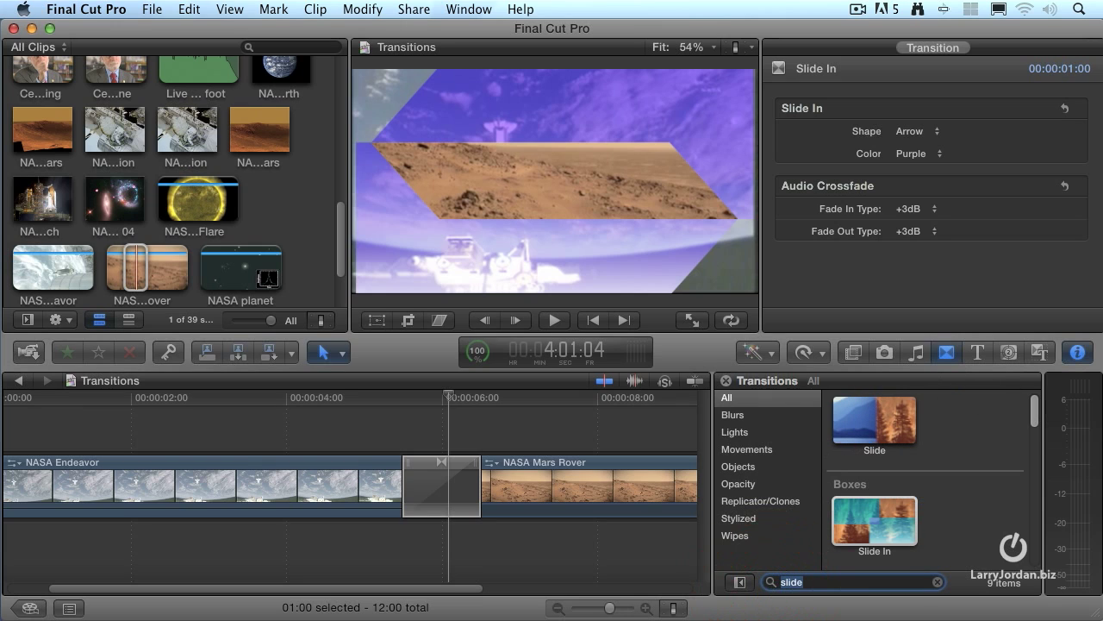
click(420, 501)
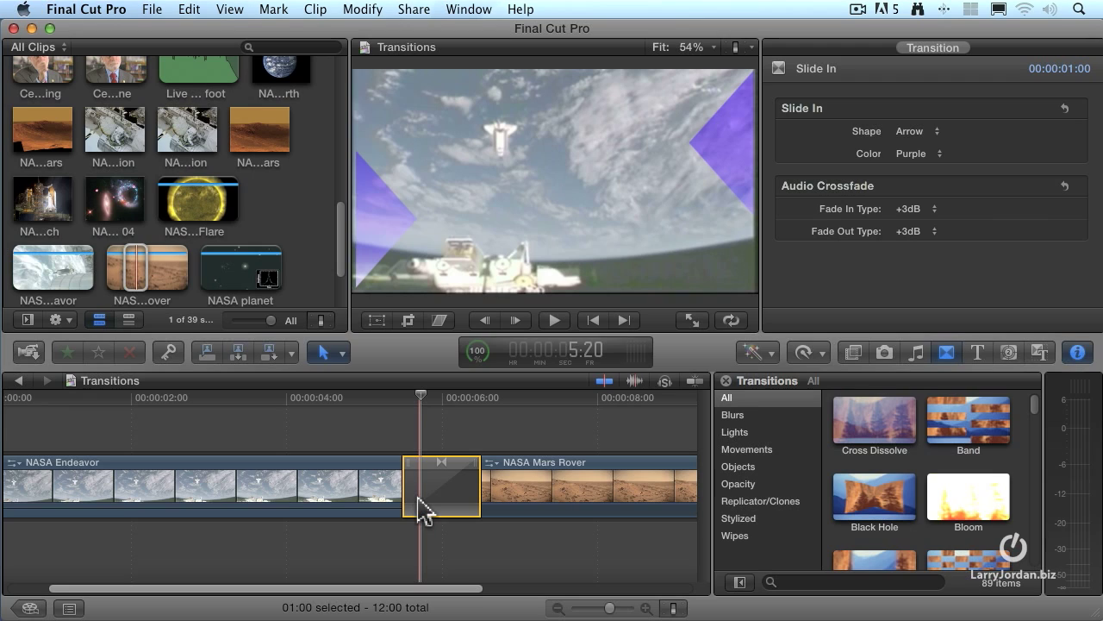
drag(465, 488, 499, 486)
click(450, 489)
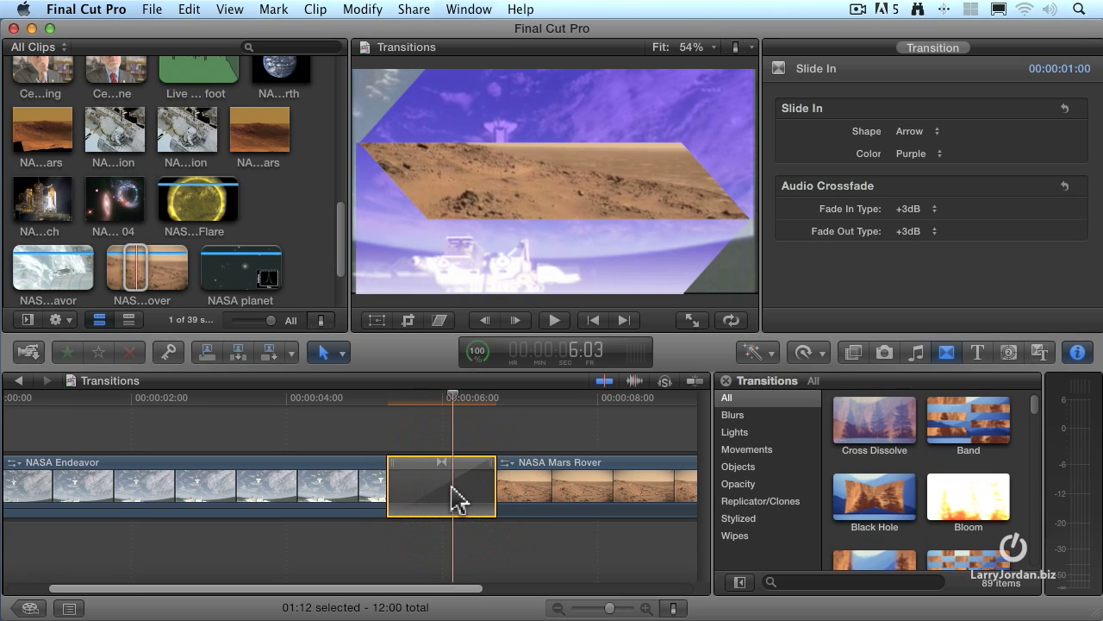
Step: With Ctrl+D, set the transition duration to 2 seconds, then to 20 frames
key(ctrl+d)
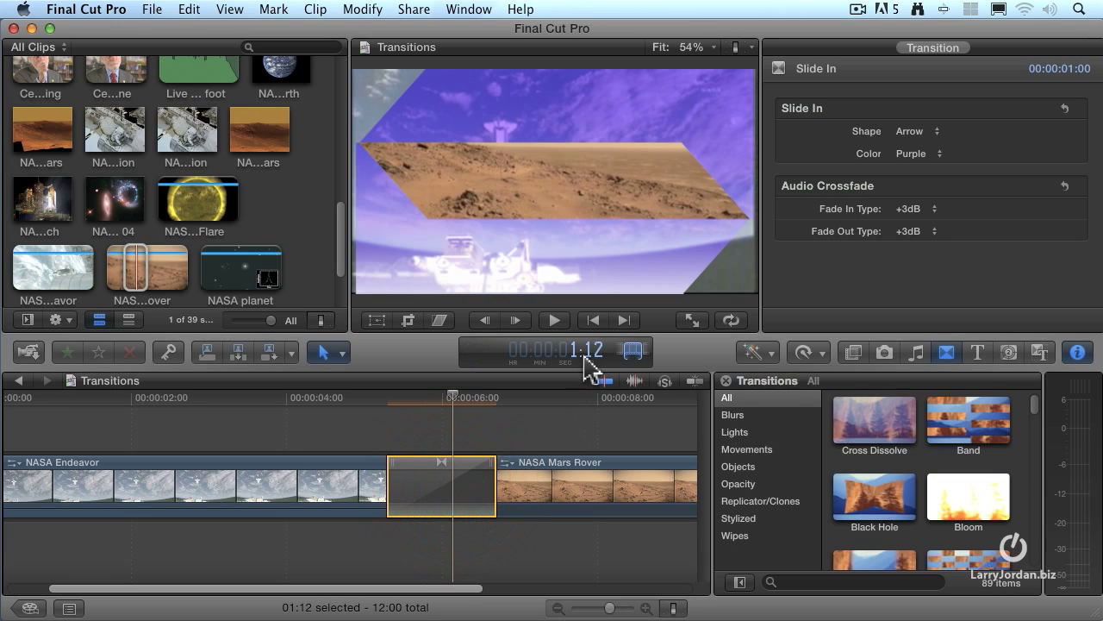
text(200)
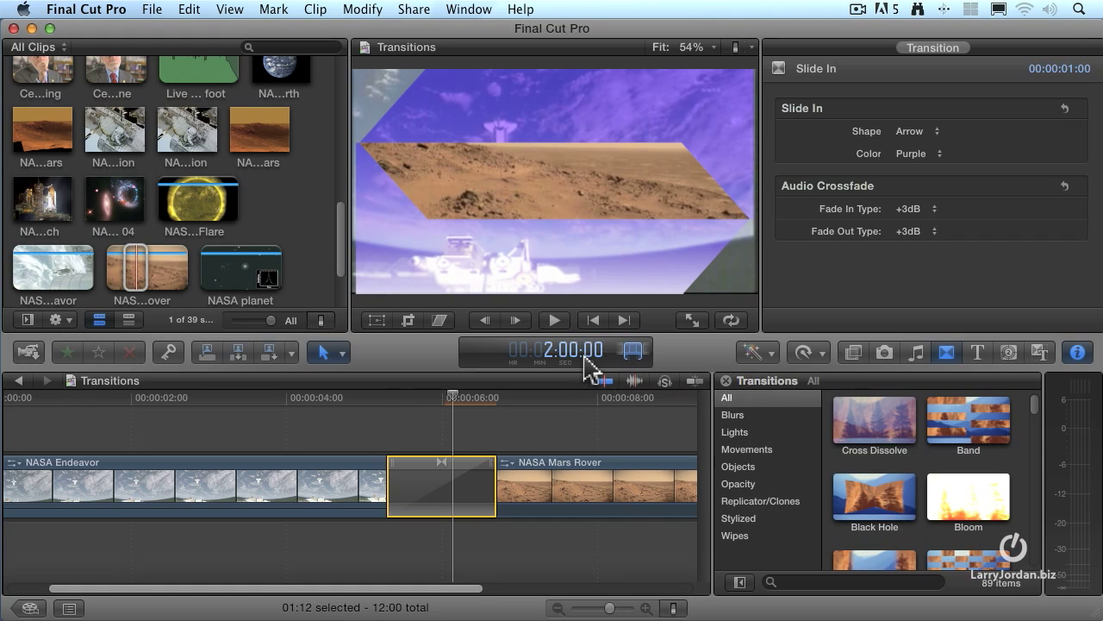
click(565, 355)
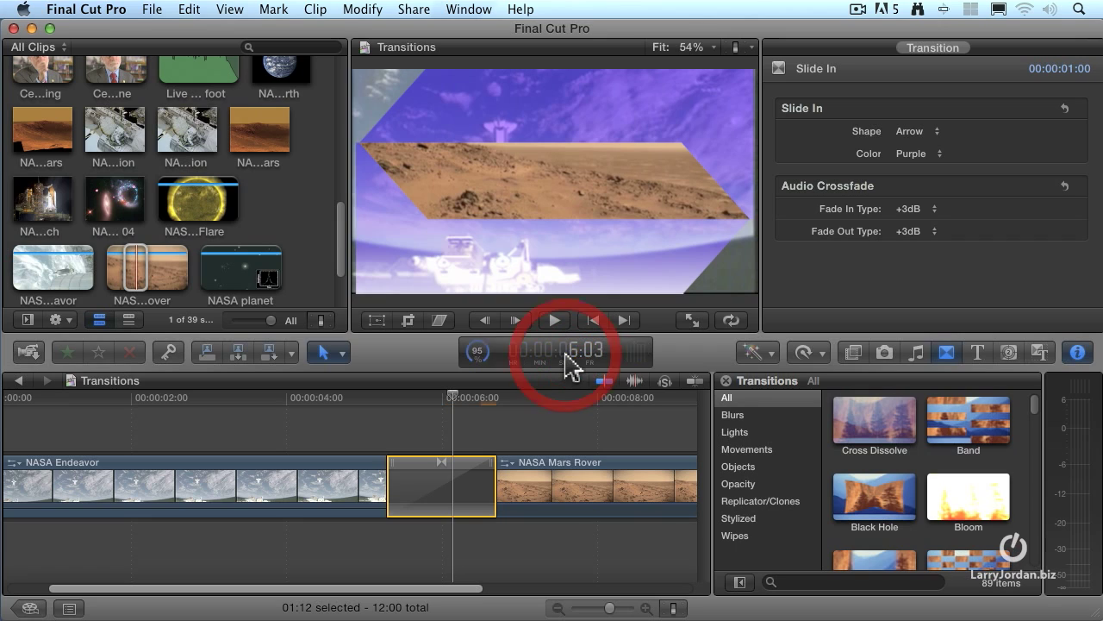
key(ctrl+d)
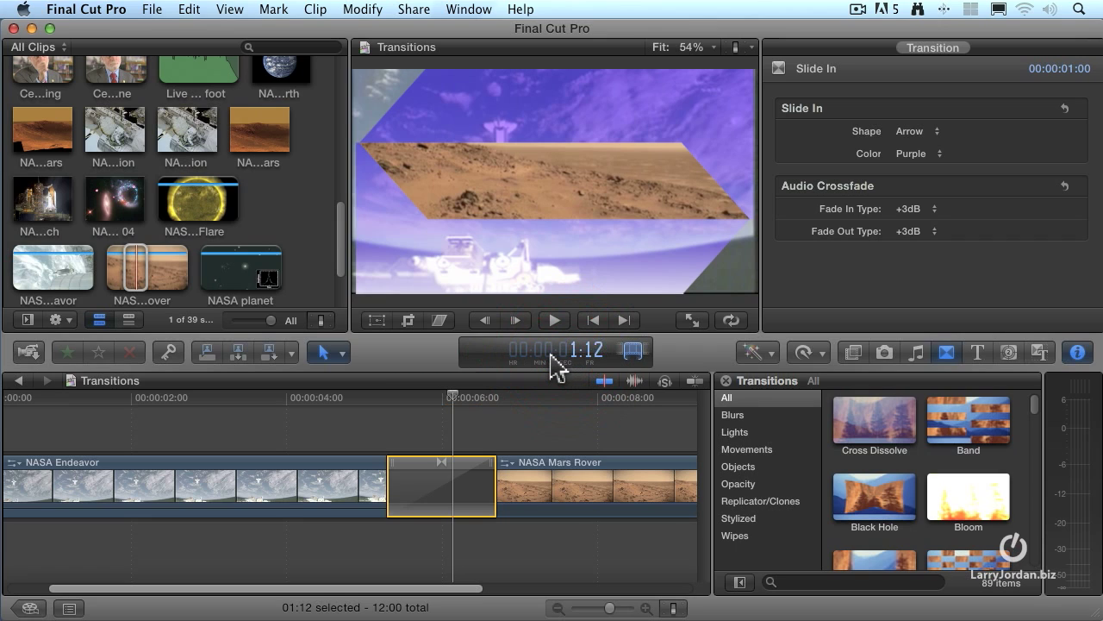
key(Return)
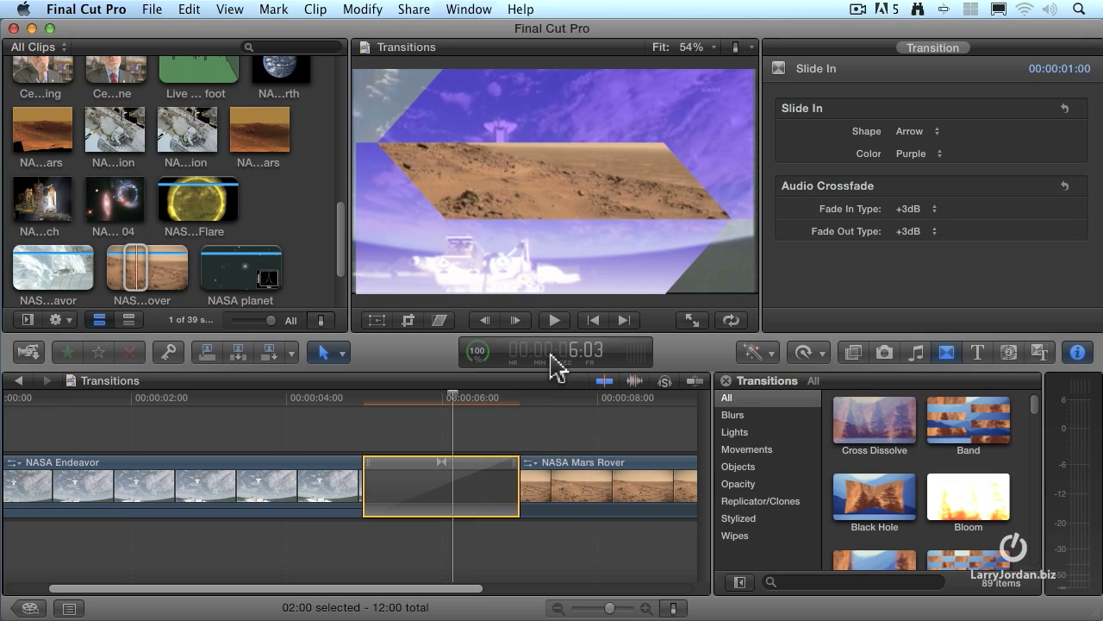
key(ctrl+d)
text(20)
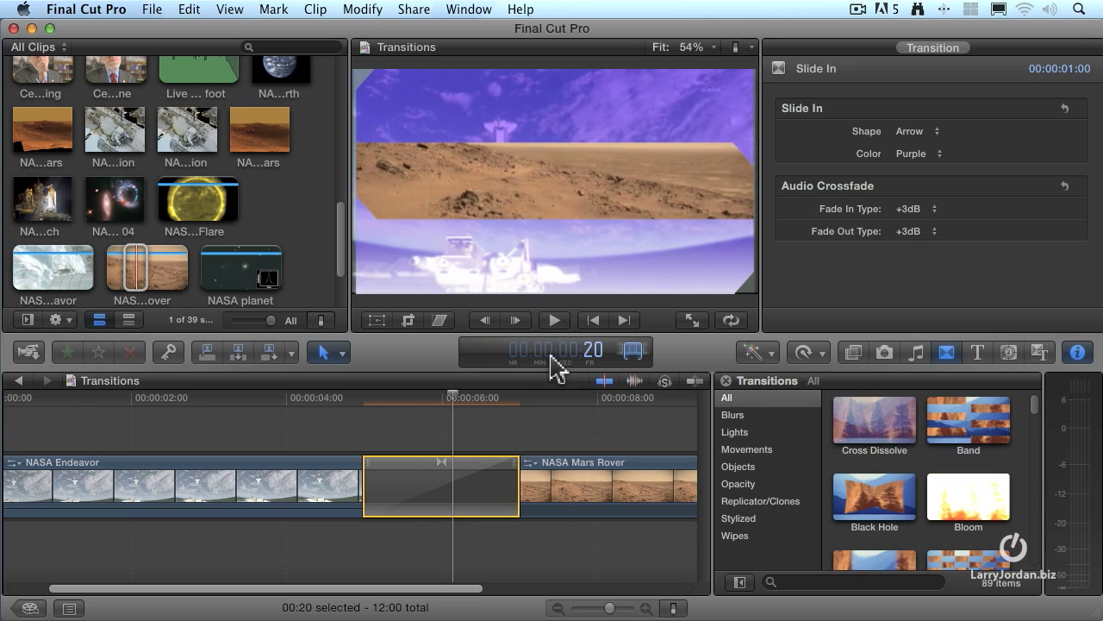
key(Return)
Step: Play the shortened transition, then set its duration to 16 frames
click(368, 404)
key(space)
key(space)
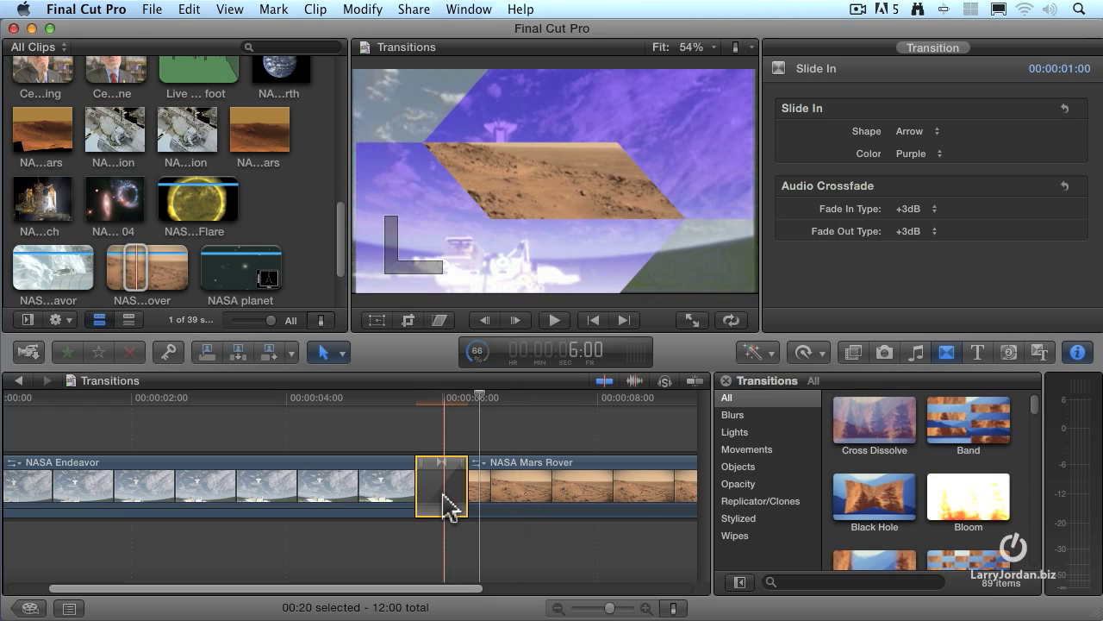
key(ctrl+d)
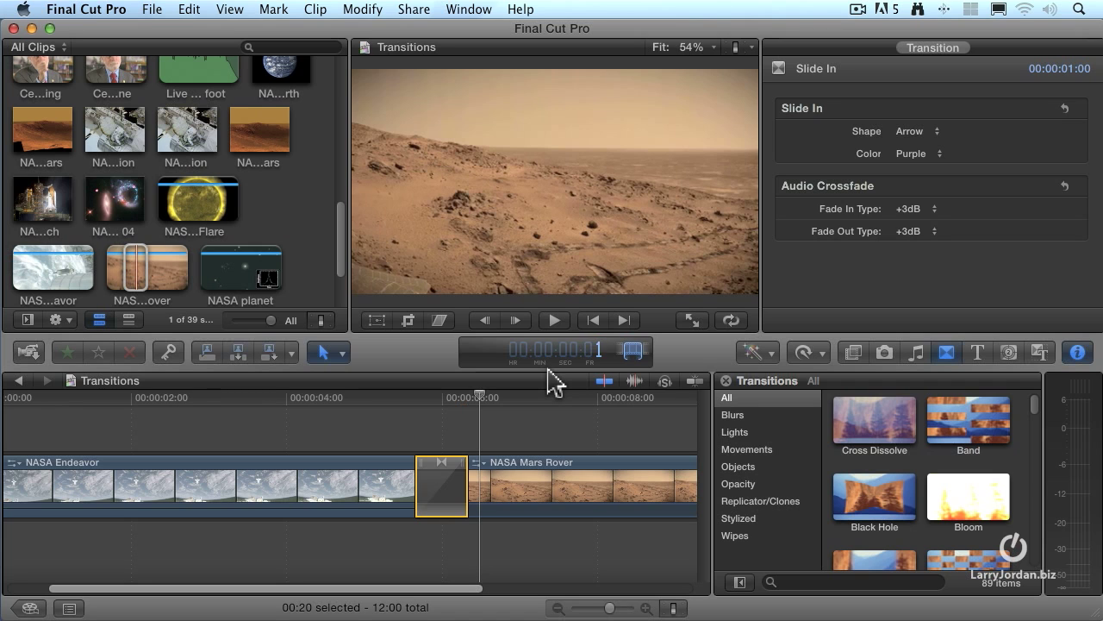
text(16)
key(Return)
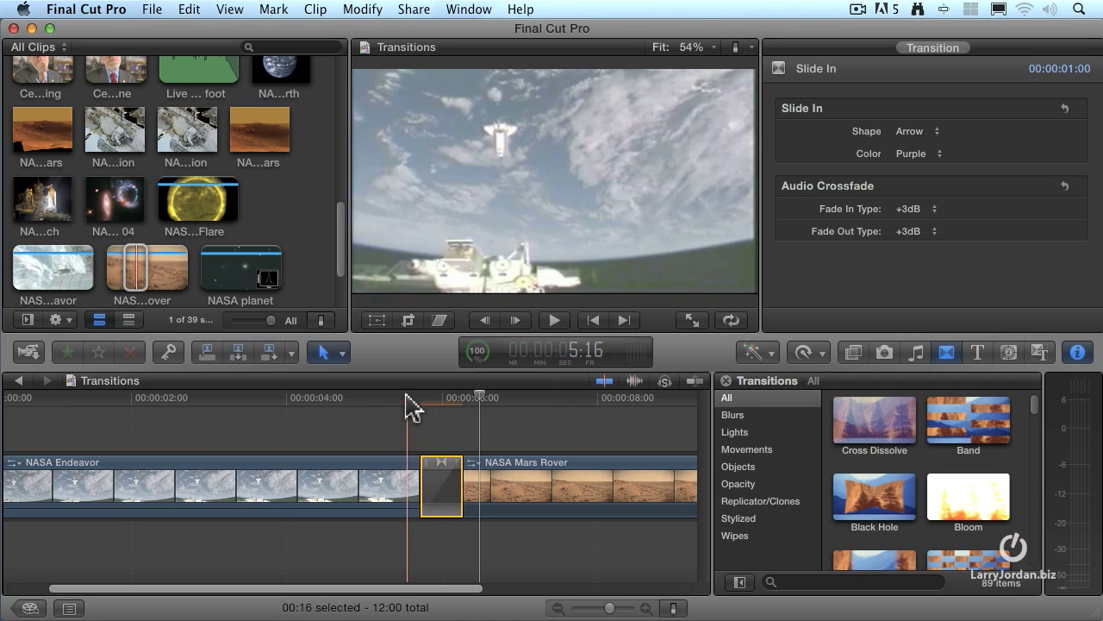